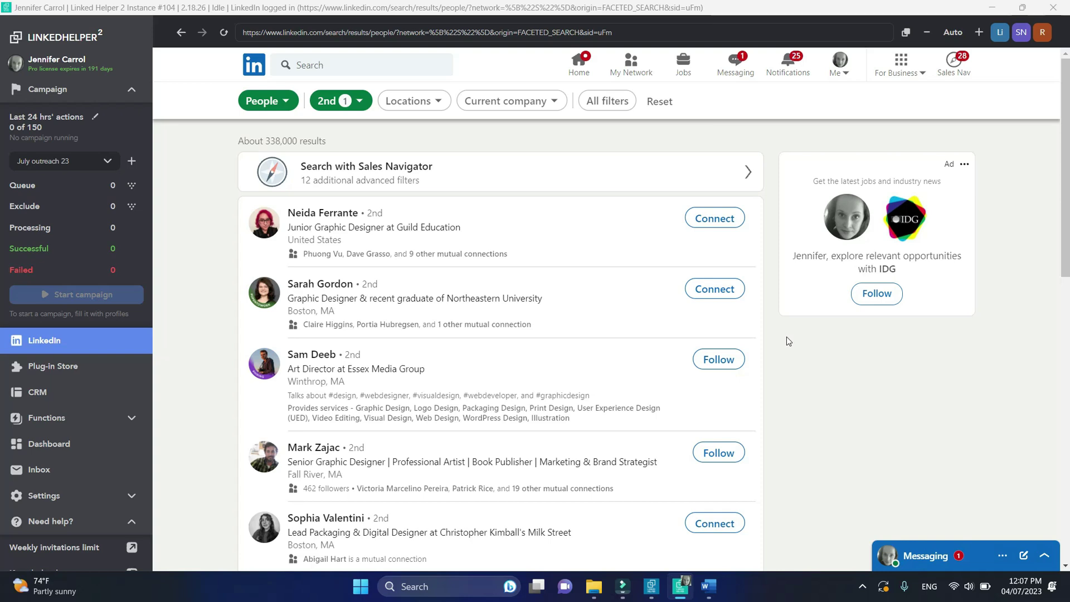
Queue ten profiles from the current LinkedIn search page into July outreach 23, then open its workflow
click(131, 186)
click(100, 207)
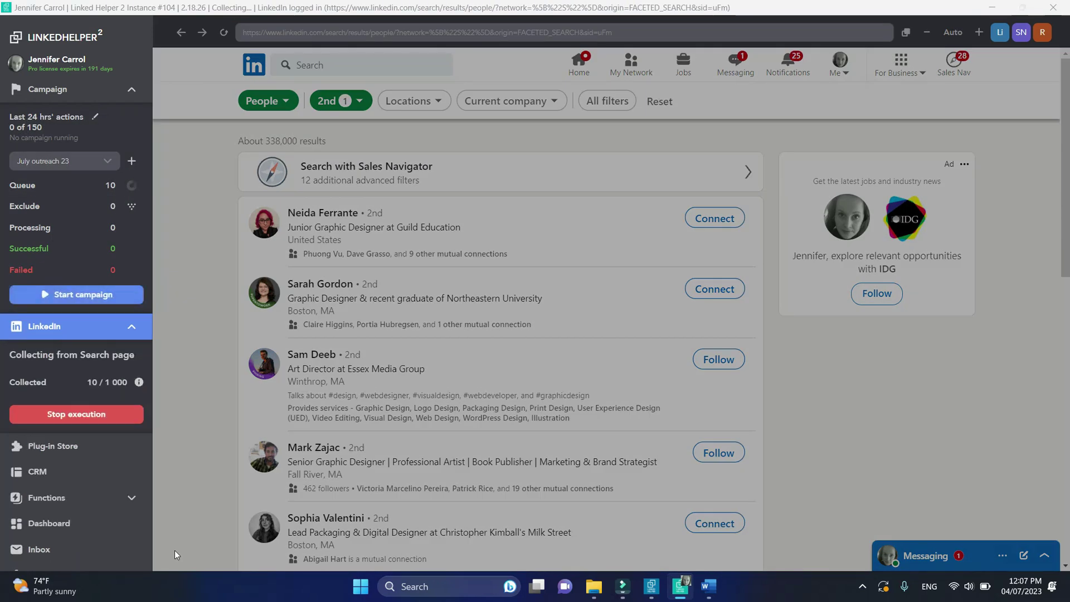
click(78, 415)
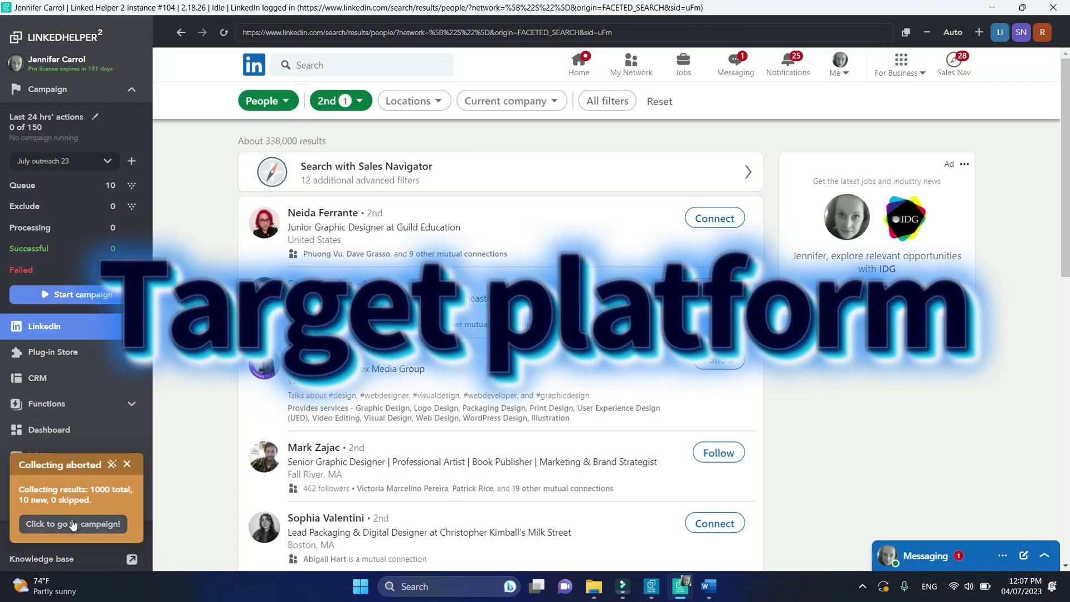
click(73, 524)
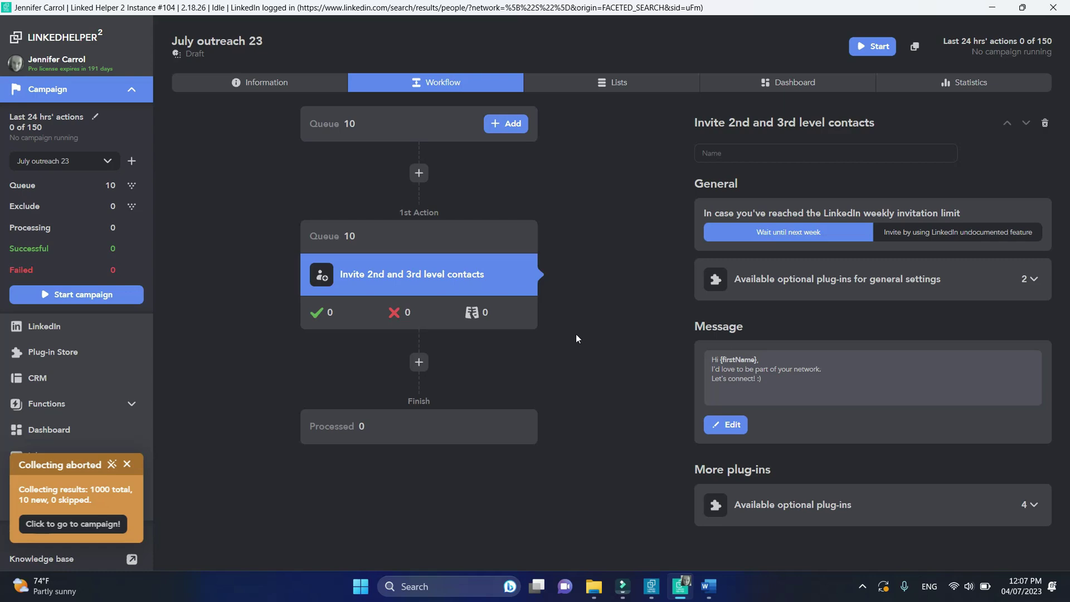
Check the invite action's 10 queued contacts, then list its optional general plug-ins, including Override platform
click(405, 241)
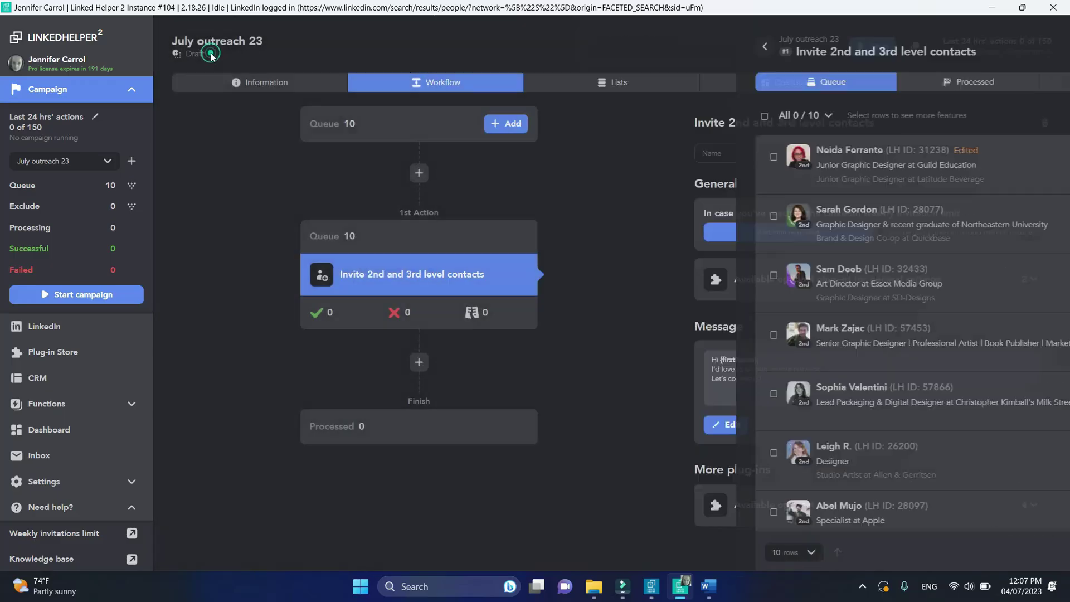
click(211, 52)
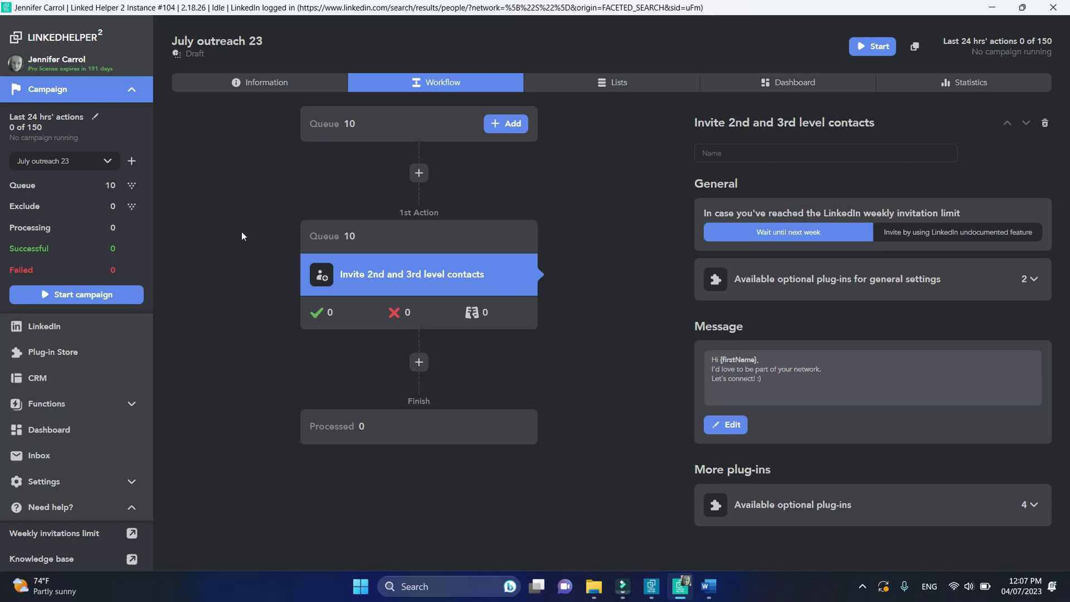
click(1033, 297)
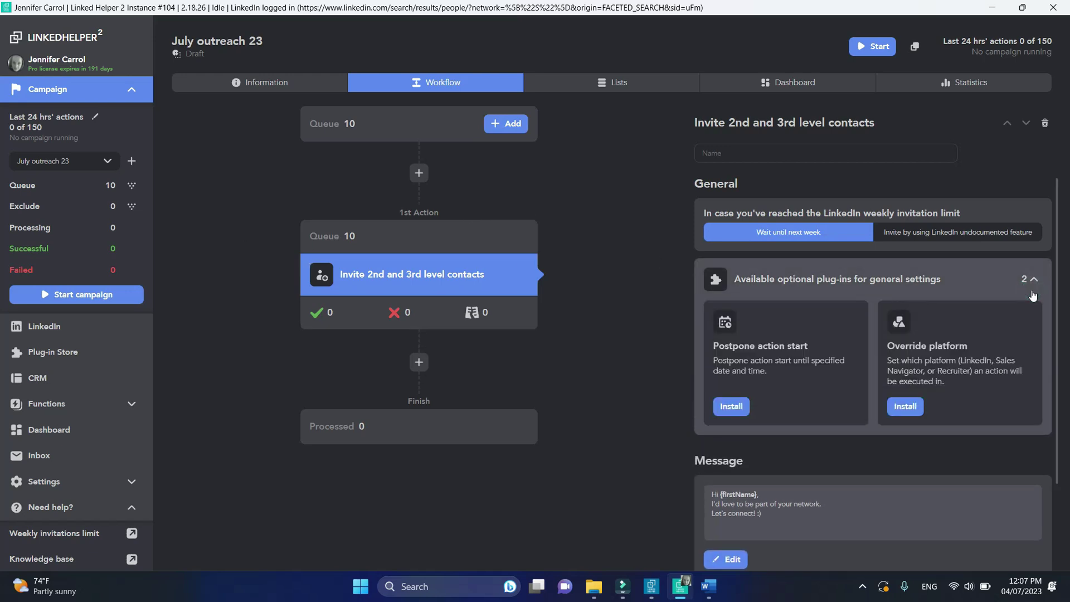
Install the Override platform plug-in from the Plug-in Store and return to the campaign
click(28, 353)
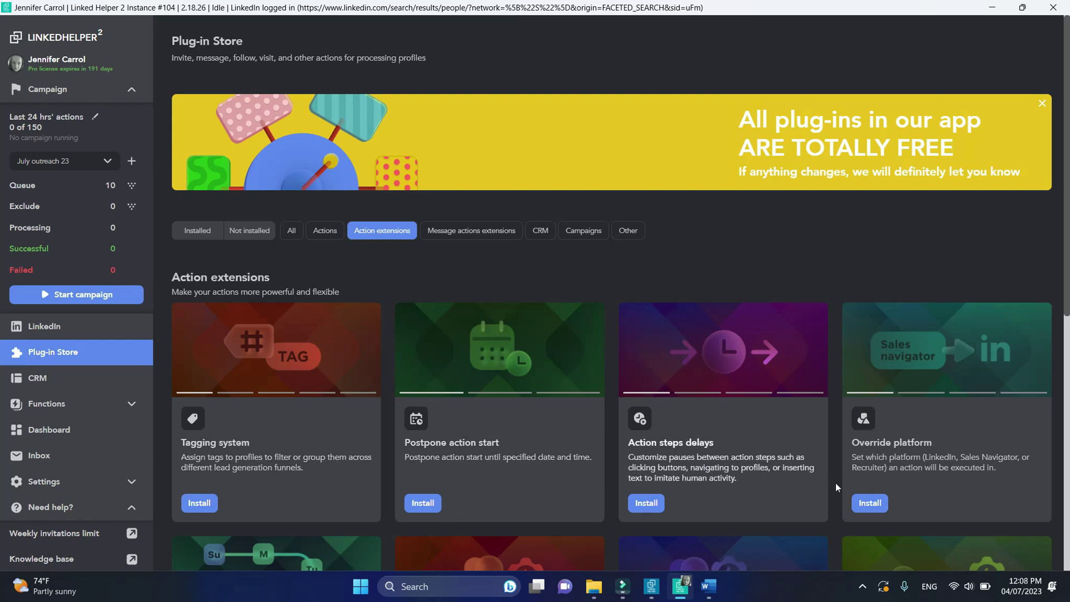
click(867, 503)
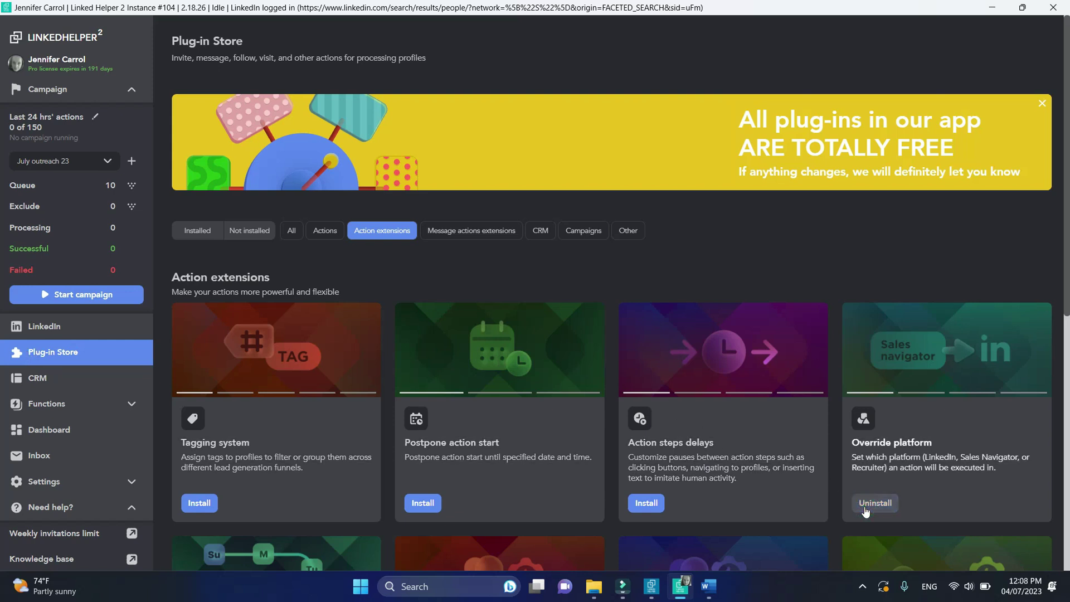
click(102, 92)
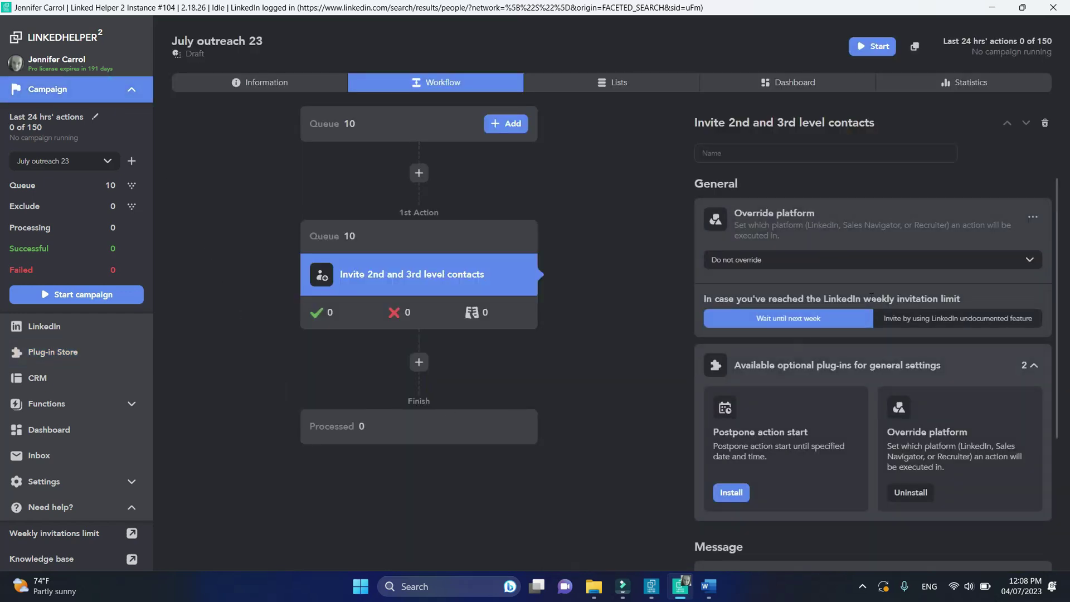
Set the invitation action's Override platform to Sales Navigator
click(989, 265)
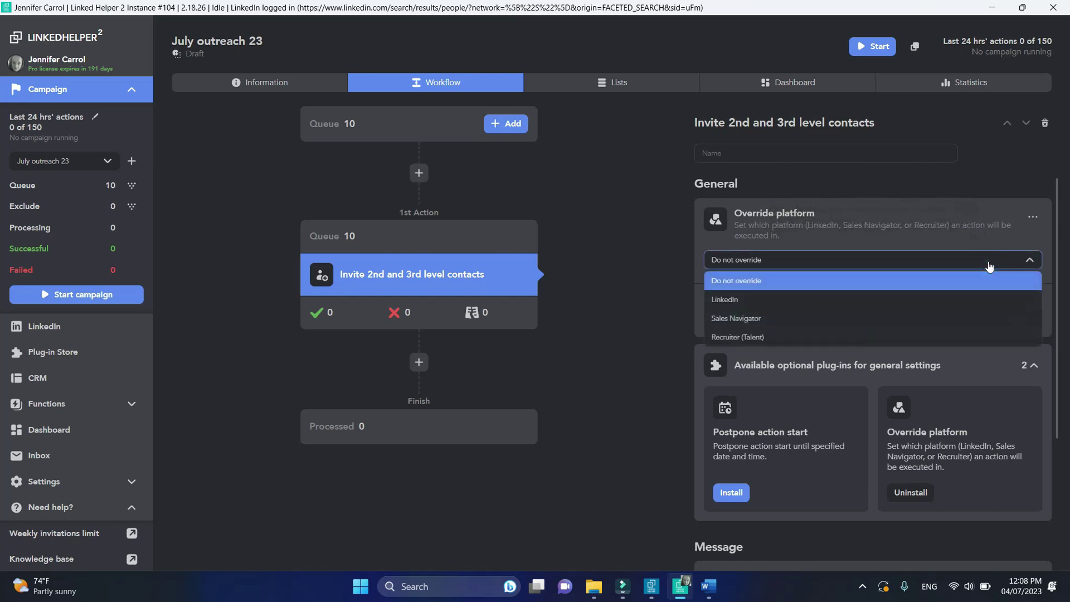
click(978, 319)
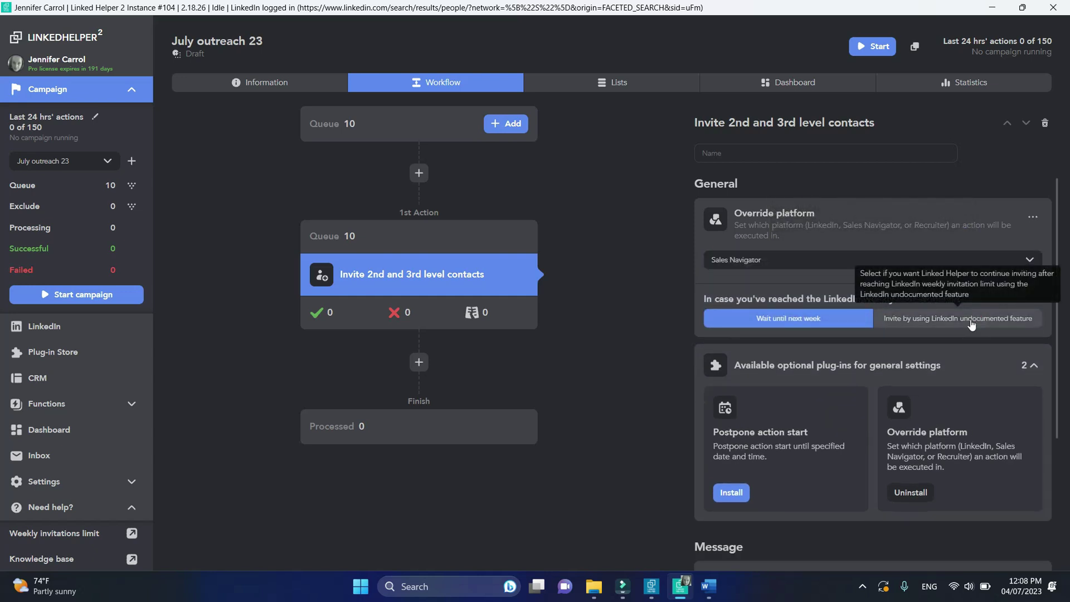
Confirm the queued contacts target Sales Navigator, then start the July outreach 23 campaign
click(335, 241)
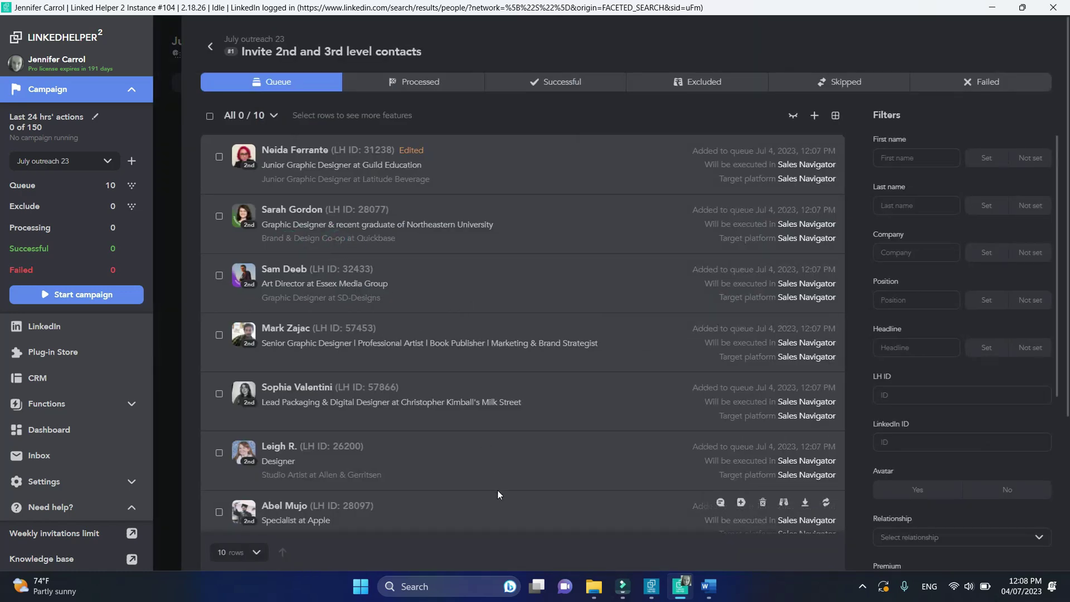
click(211, 47)
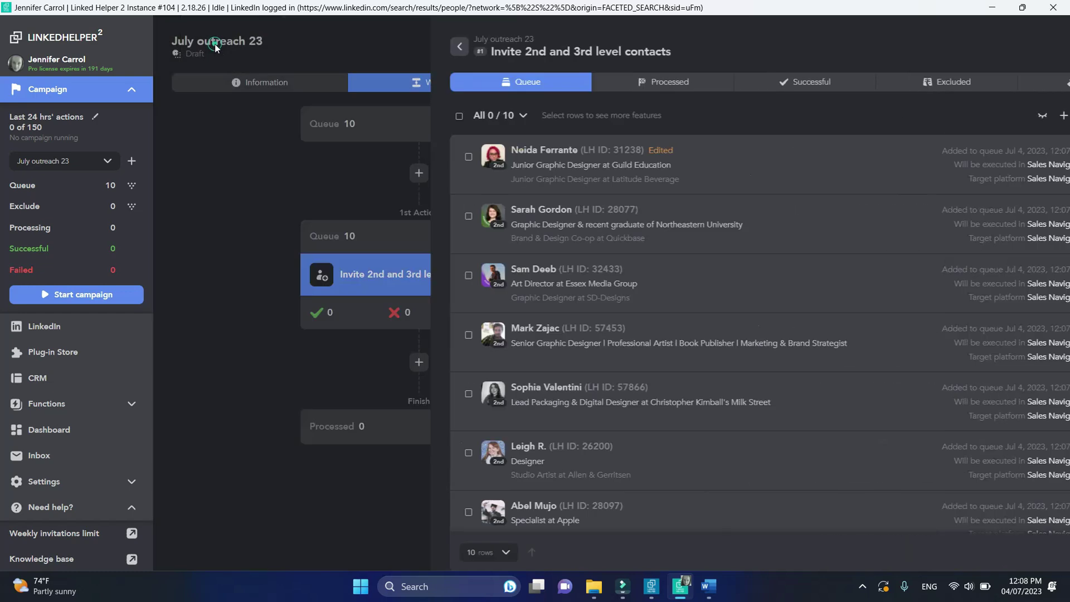
click(107, 299)
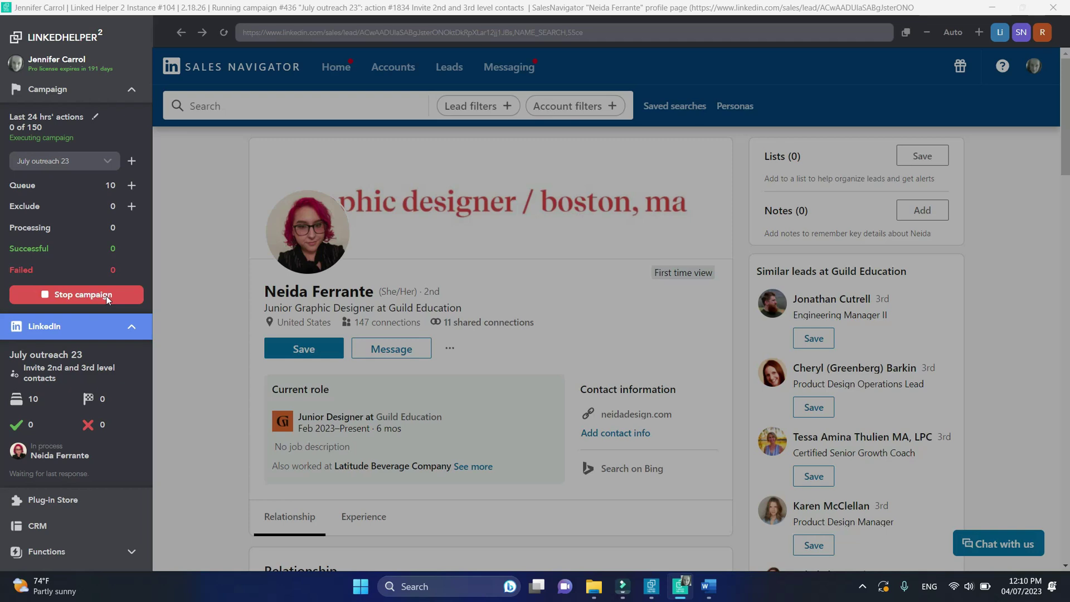
Stop the July outreach 23 campaign after one invitation is sent
click(106, 295)
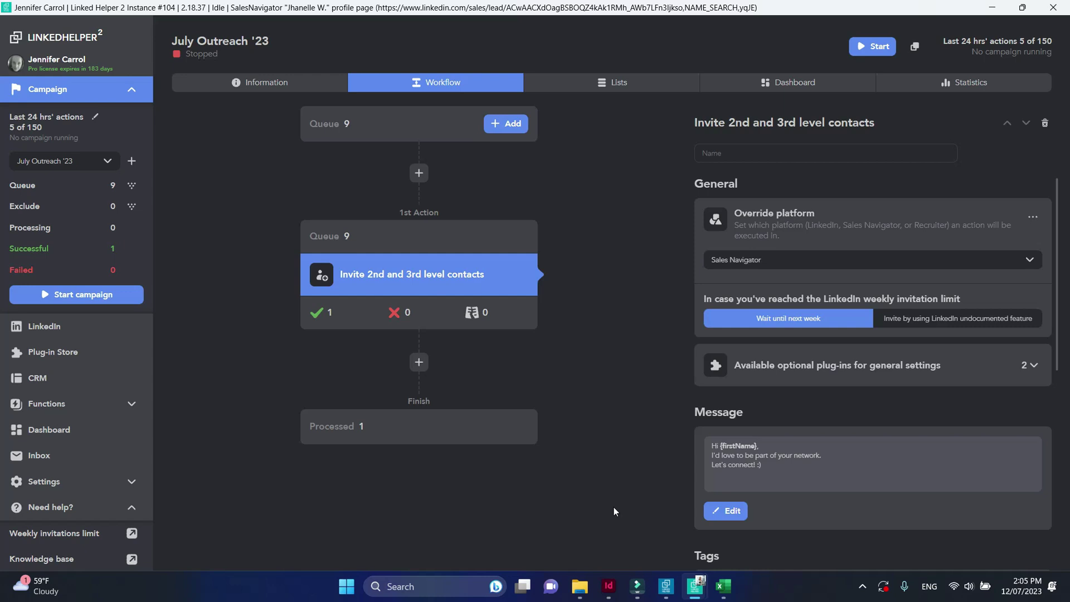
Add a Like and comment posts and articles action with 0 articles to like
click(419, 362)
click(872, 162)
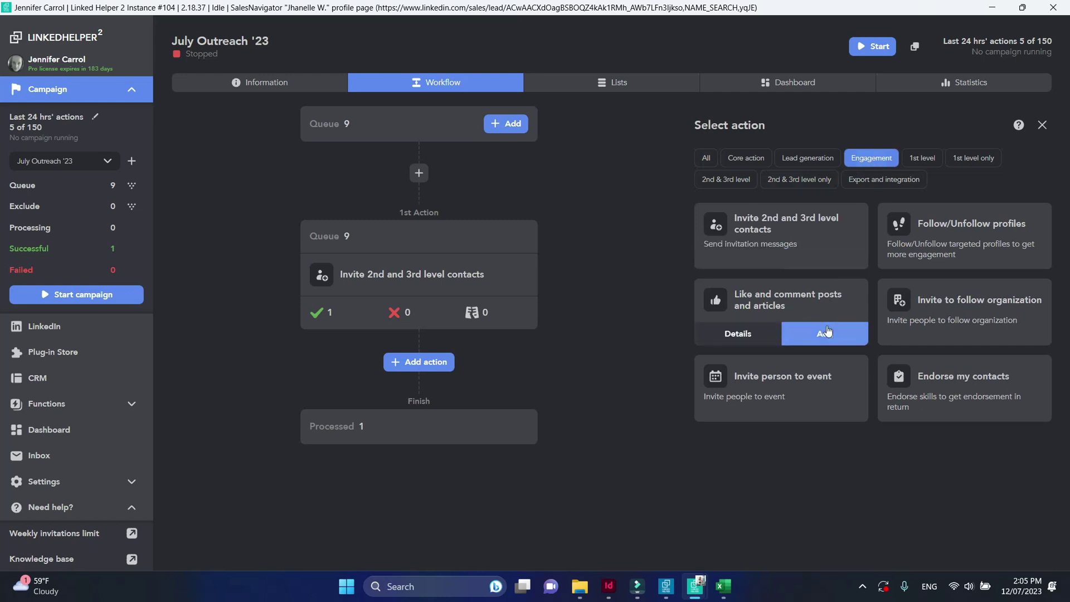
click(826, 335)
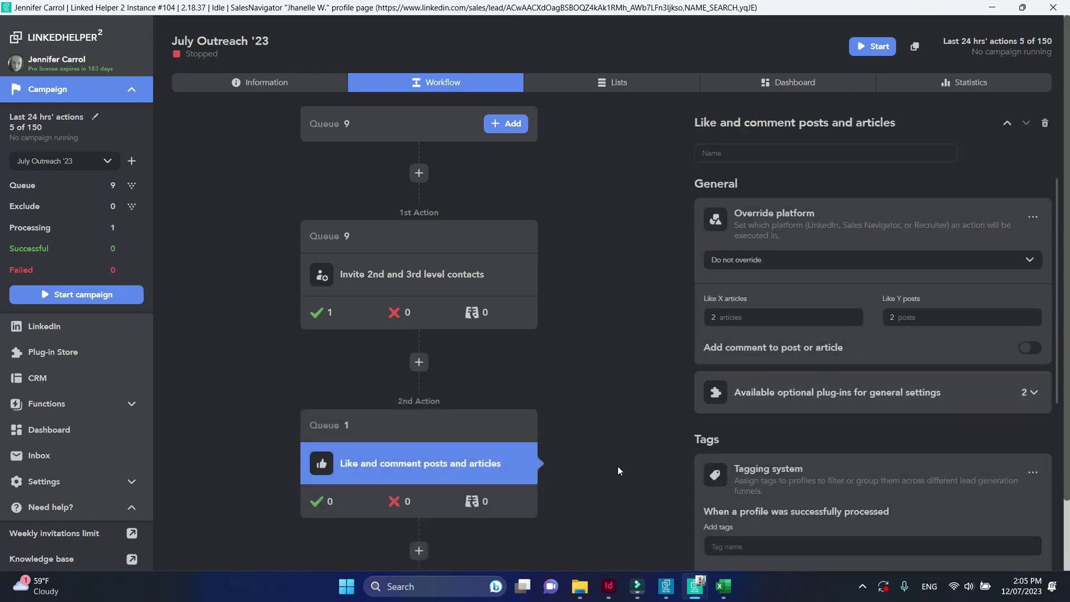
double_click(714, 317)
text(0)
key(Tab)
click(630, 489)
Add a Filter contacts out of my network core action after it
scroll(630, 489, down, 2)
click(419, 470)
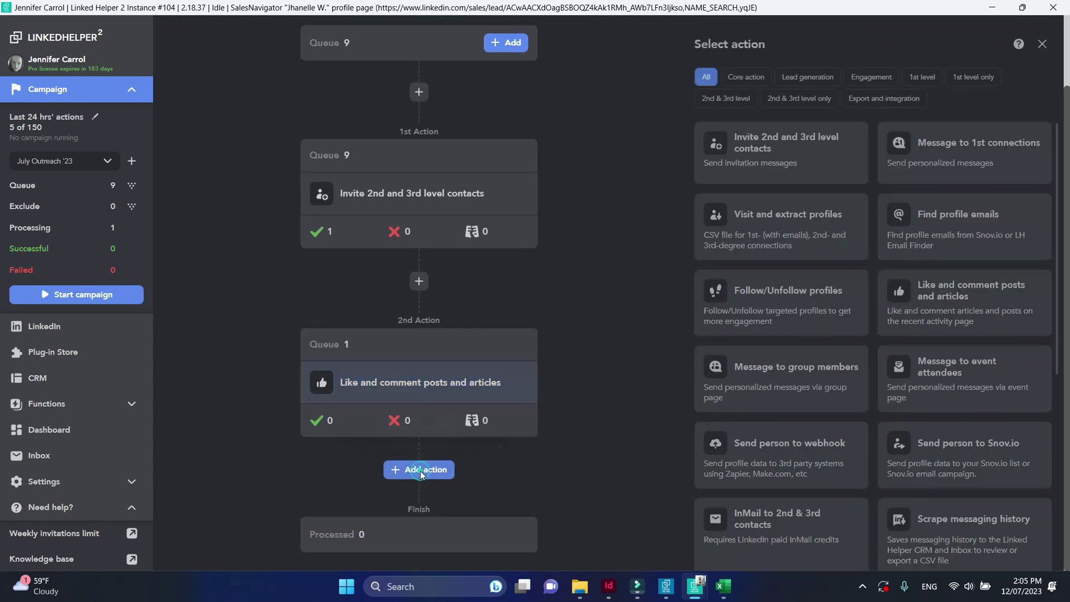
click(742, 79)
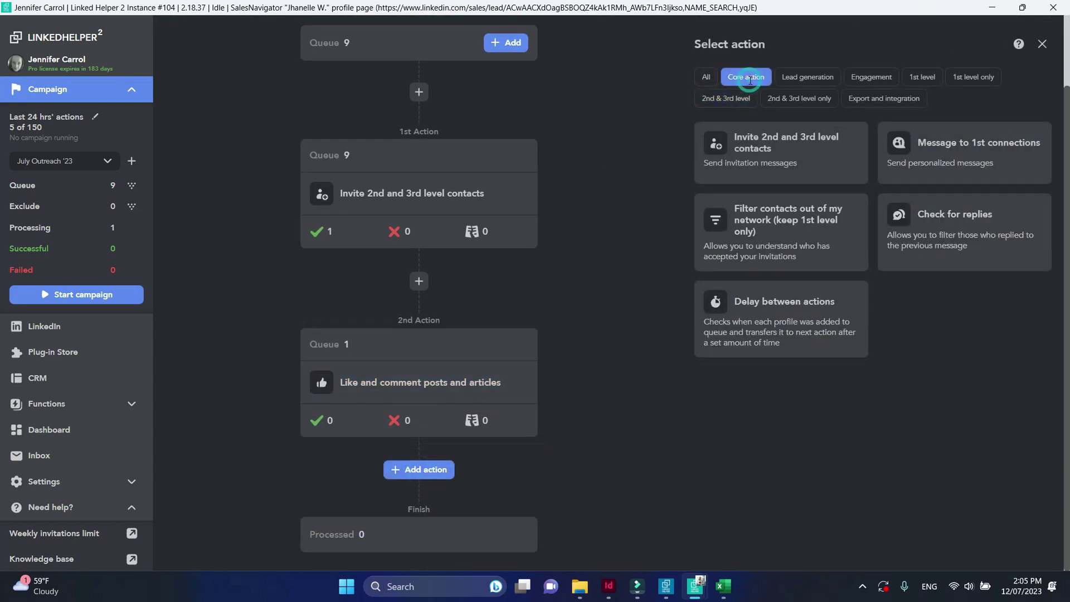
mouse_move(814, 234)
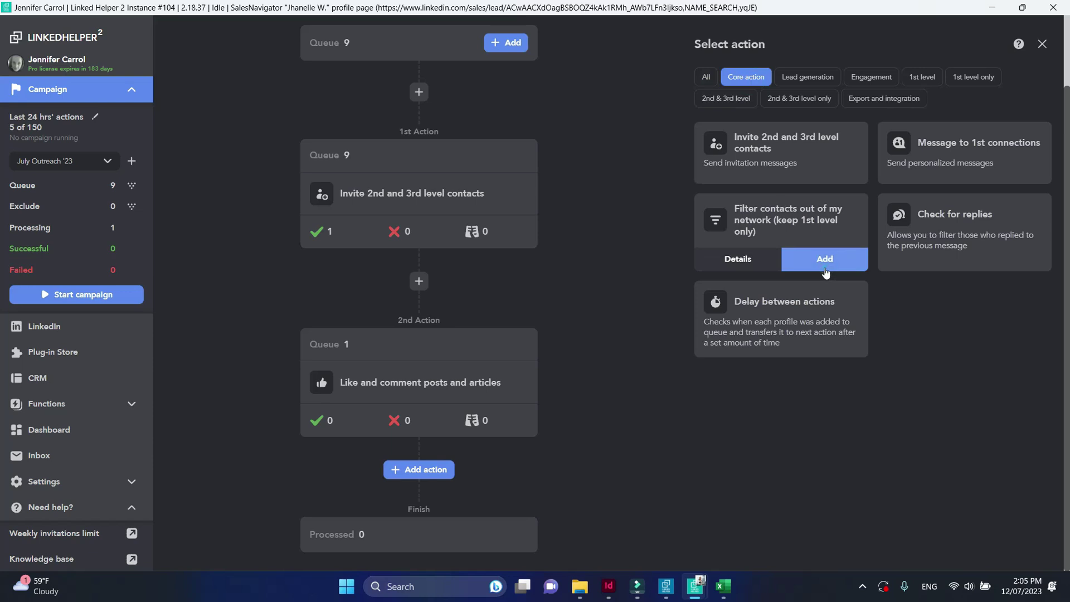
click(825, 270)
Add a Message to 1st connections action as the fourth workflow step
scroll(643, 446, down, 4)
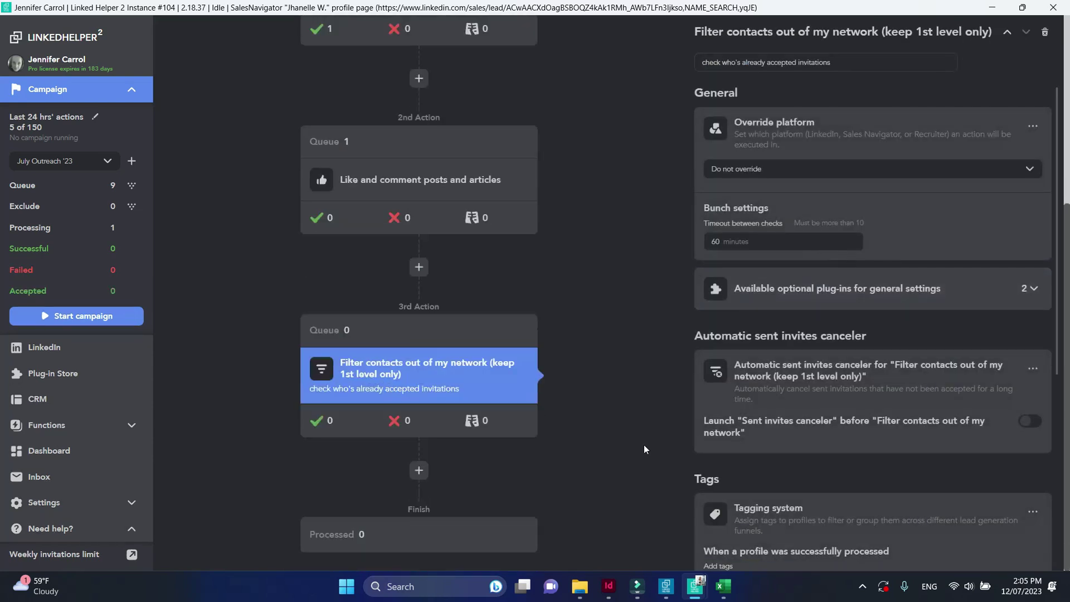
click(418, 470)
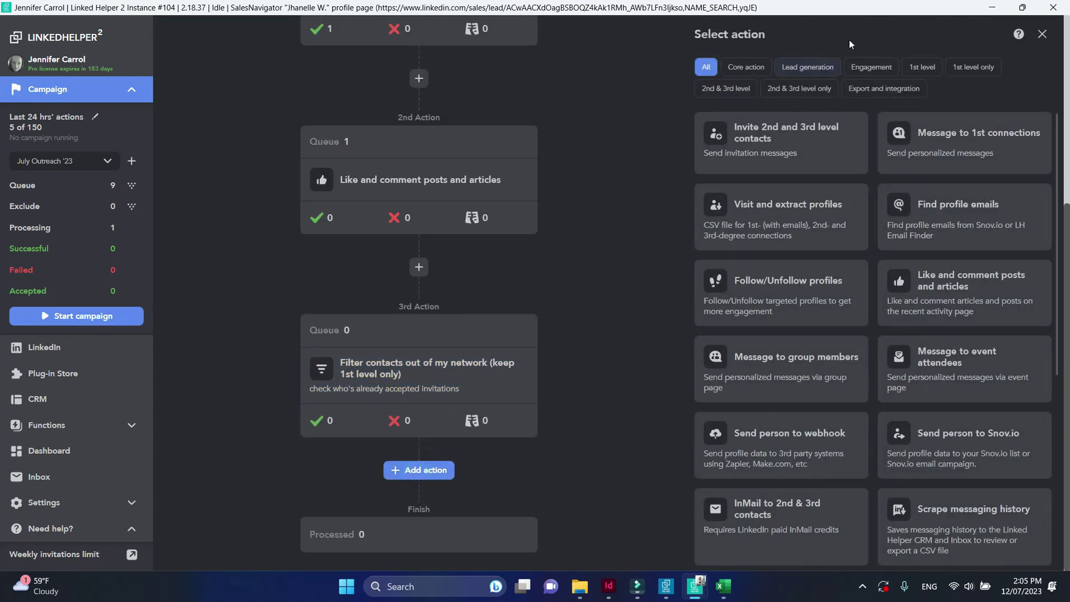
click(923, 67)
click(837, 165)
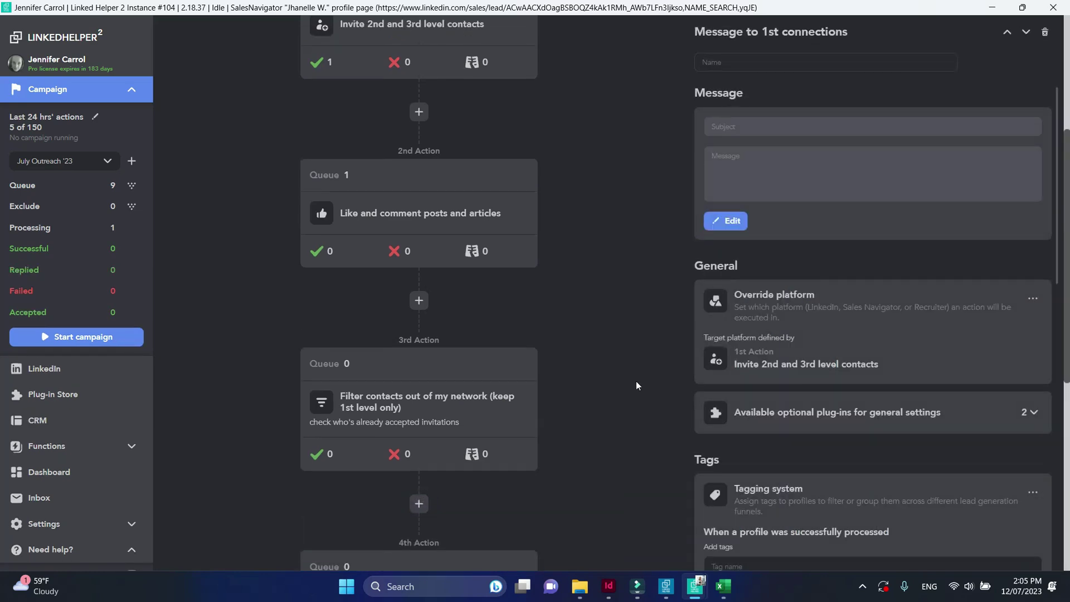
scroll(637, 384, up, 5)
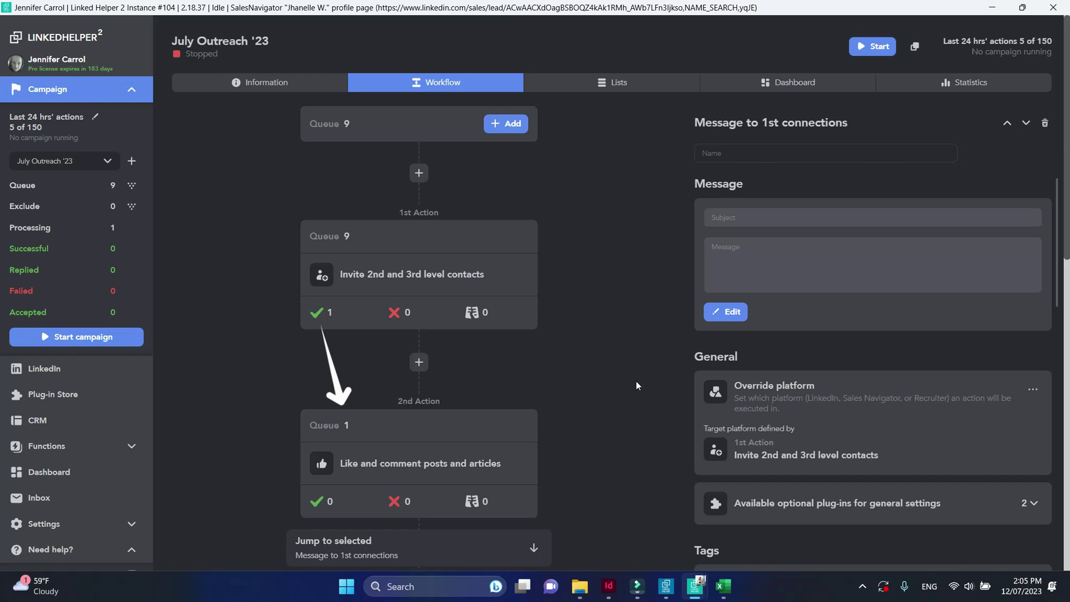
click(429, 432)
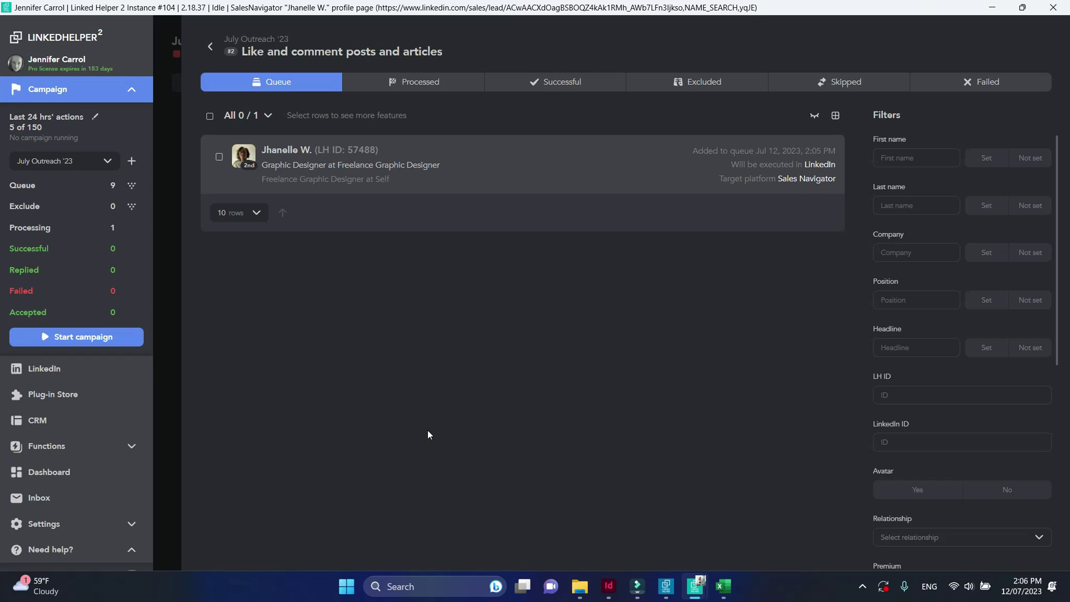
click(210, 47)
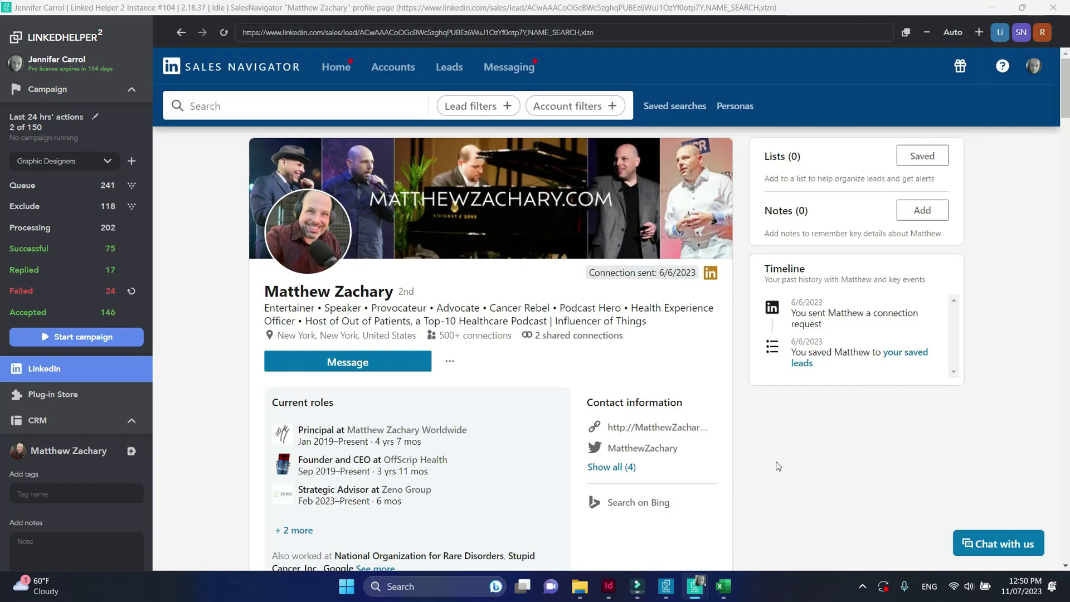
Open the Sales Navigator lead's regular LinkedIn profile and follow them
click(450, 361)
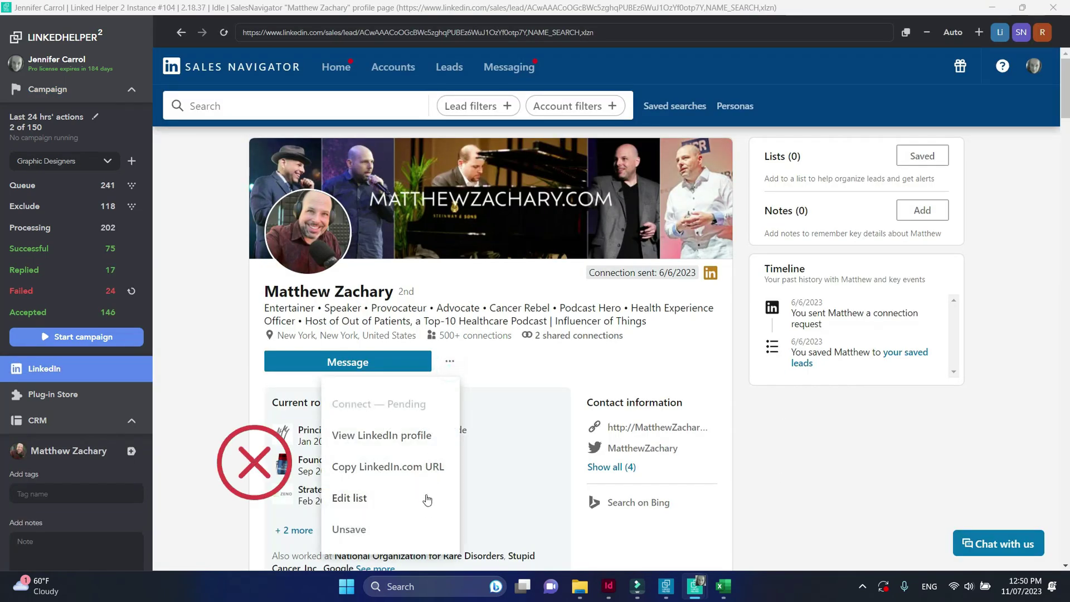
click(450, 361)
click(450, 362)
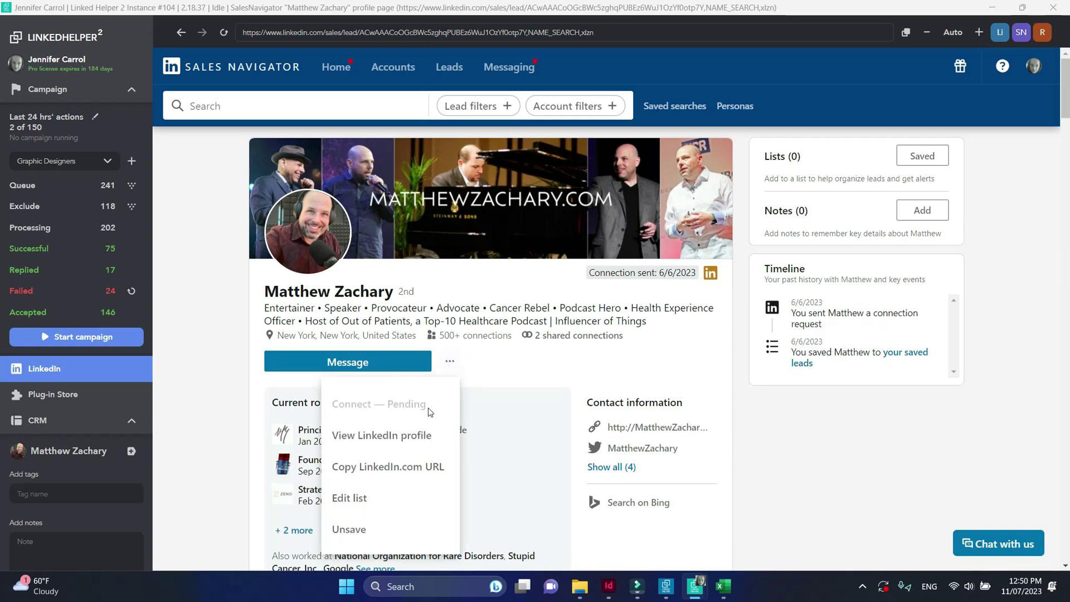
click(422, 436)
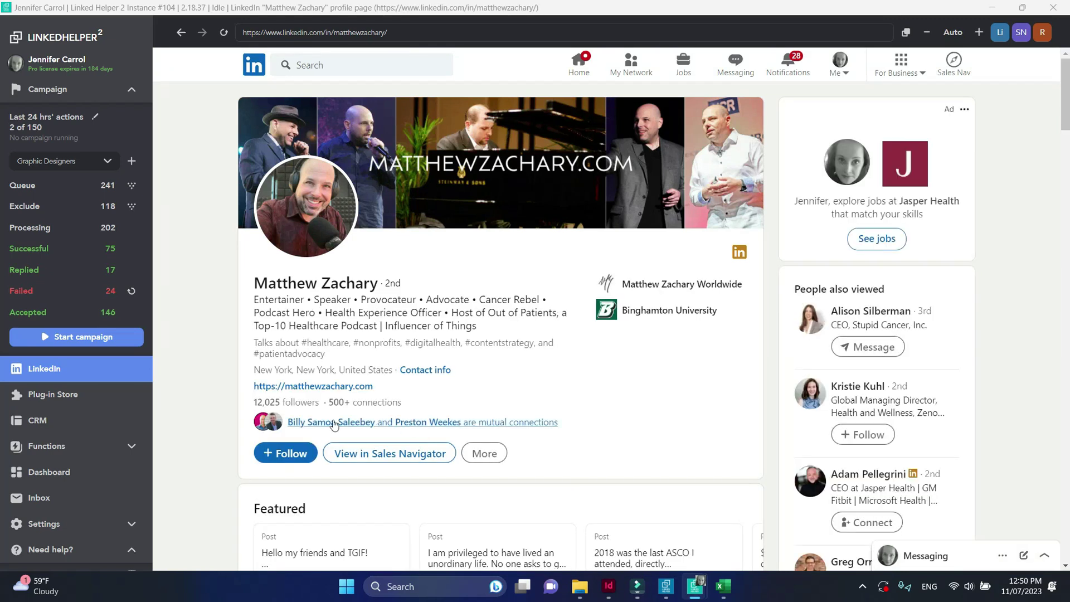
click(285, 453)
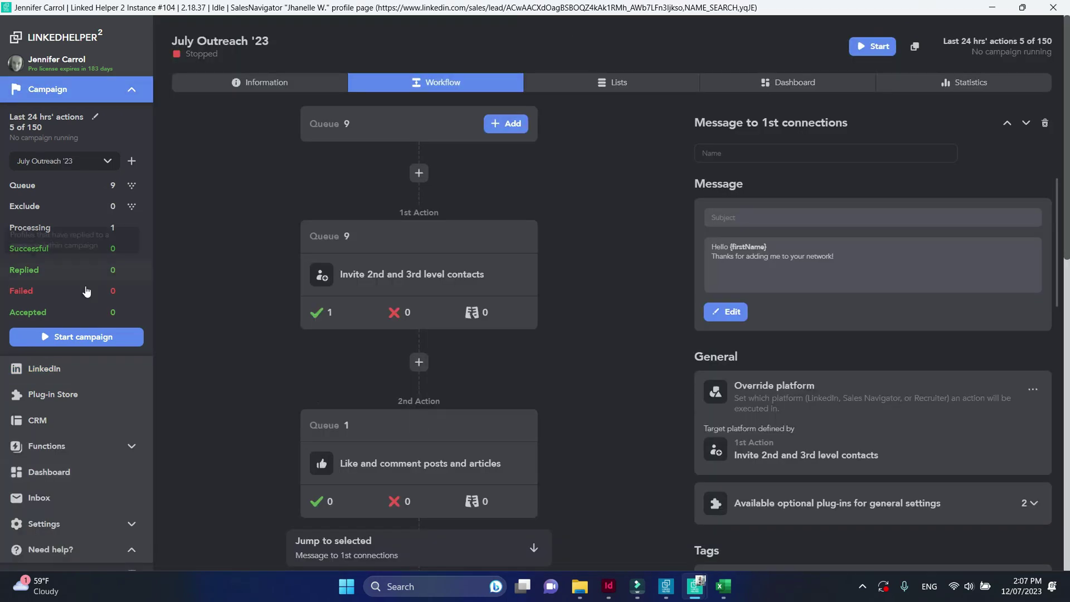
Start the July Outreach '23 campaign and open the third, filtering action's queue
click(94, 341)
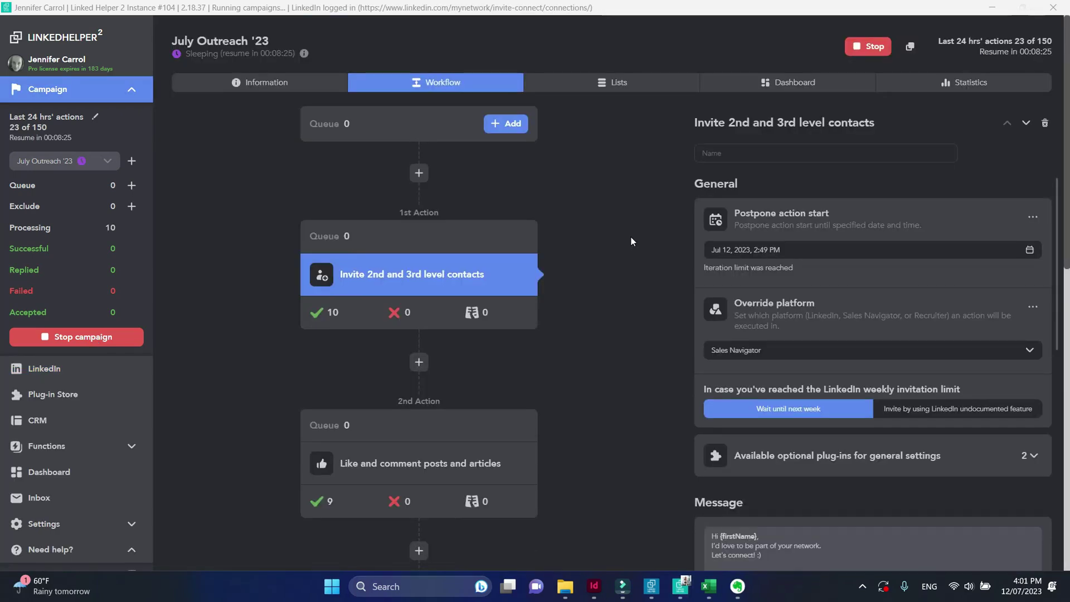
scroll(631, 241, down, 6)
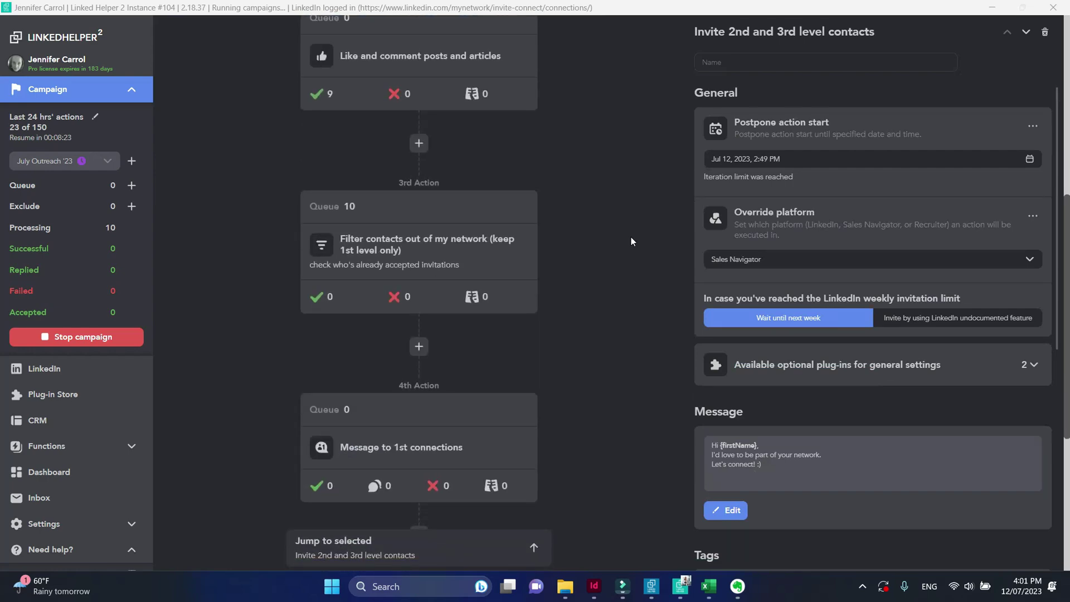
click(473, 204)
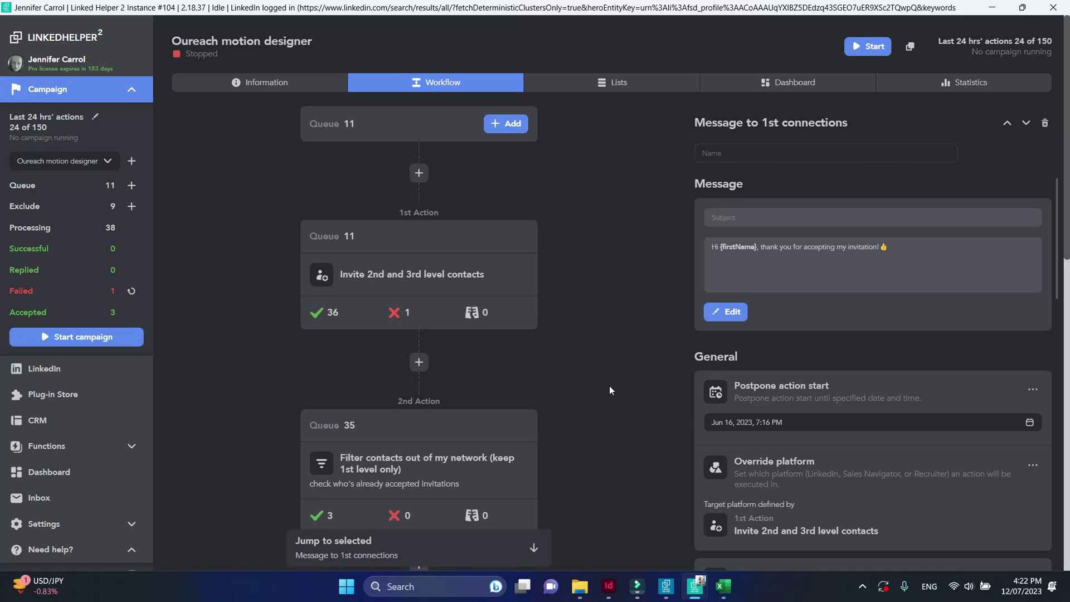
Scroll the Oureach motion designer workflow to inspect Override platform 'Target platform defined by 1st Action'
scroll(610, 386, down, 5)
scroll(609, 386, down, 4)
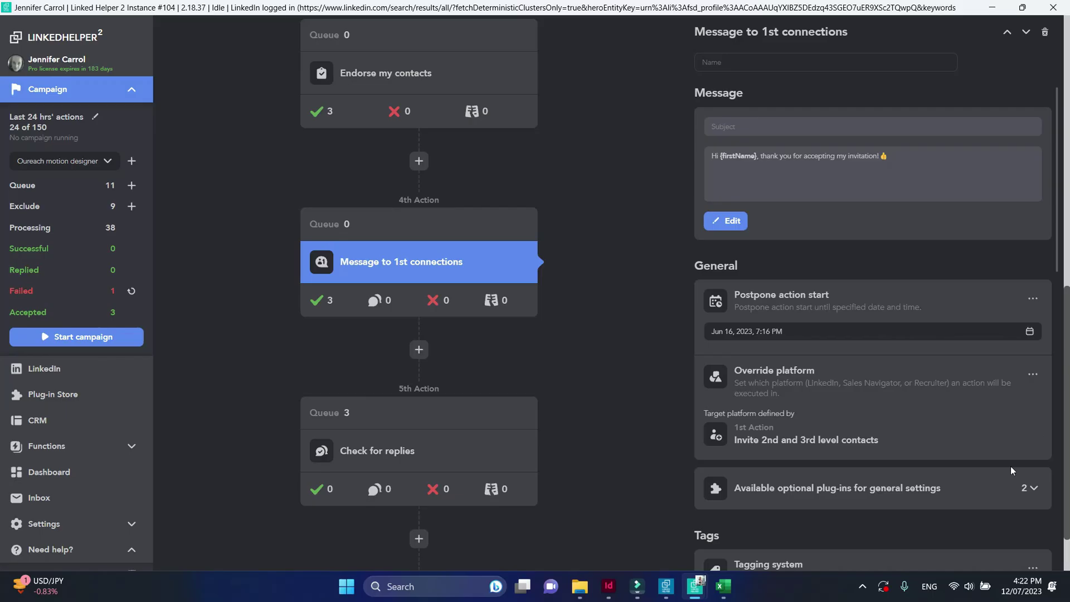
scroll(1011, 466, down, 12)
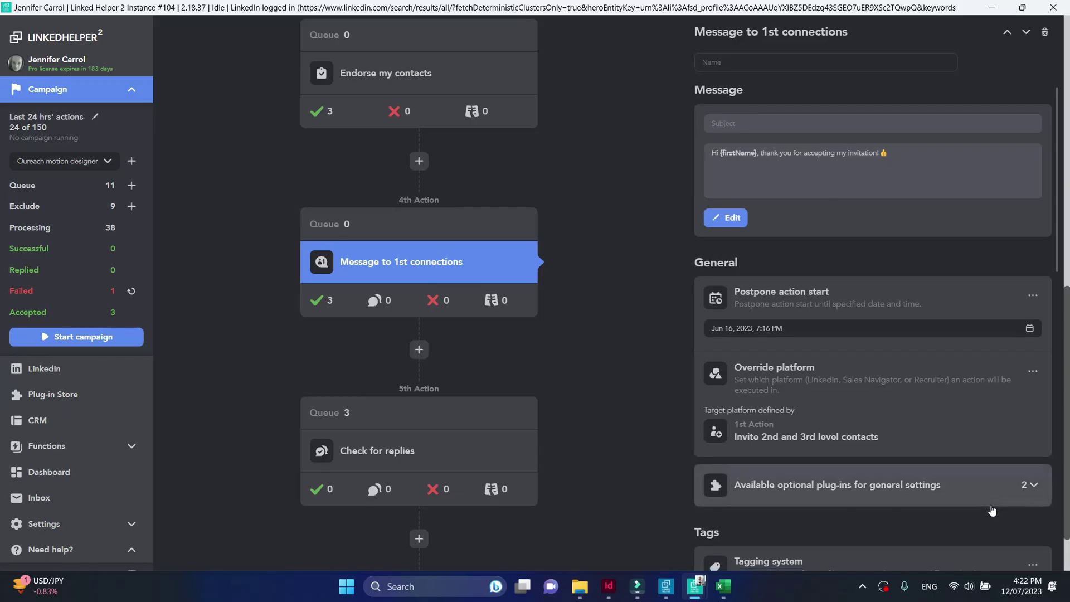
scroll(991, 509, down, 3)
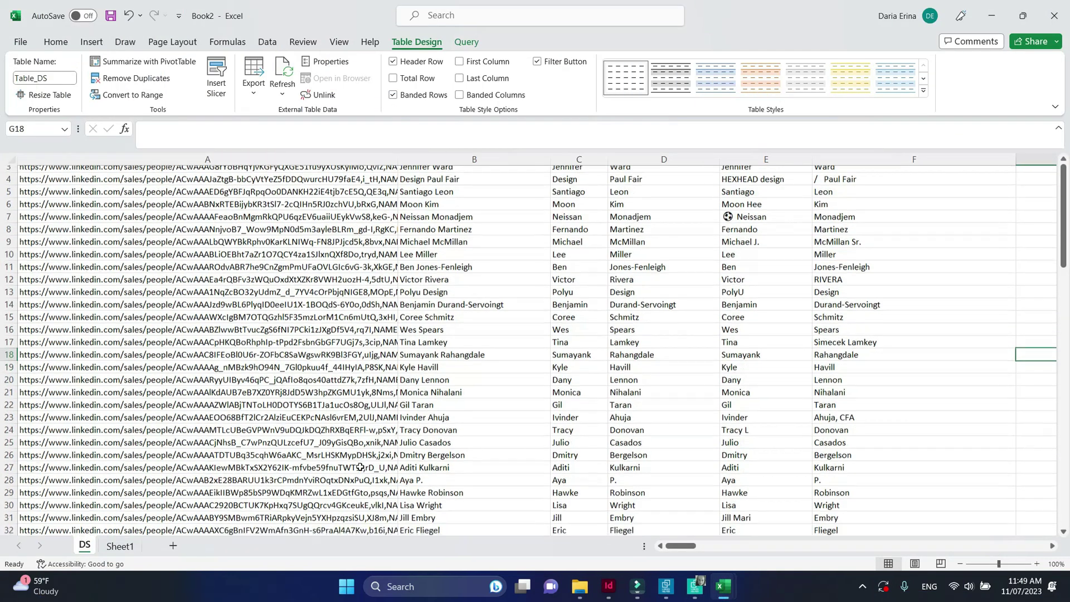
scroll(360, 467, down, 4)
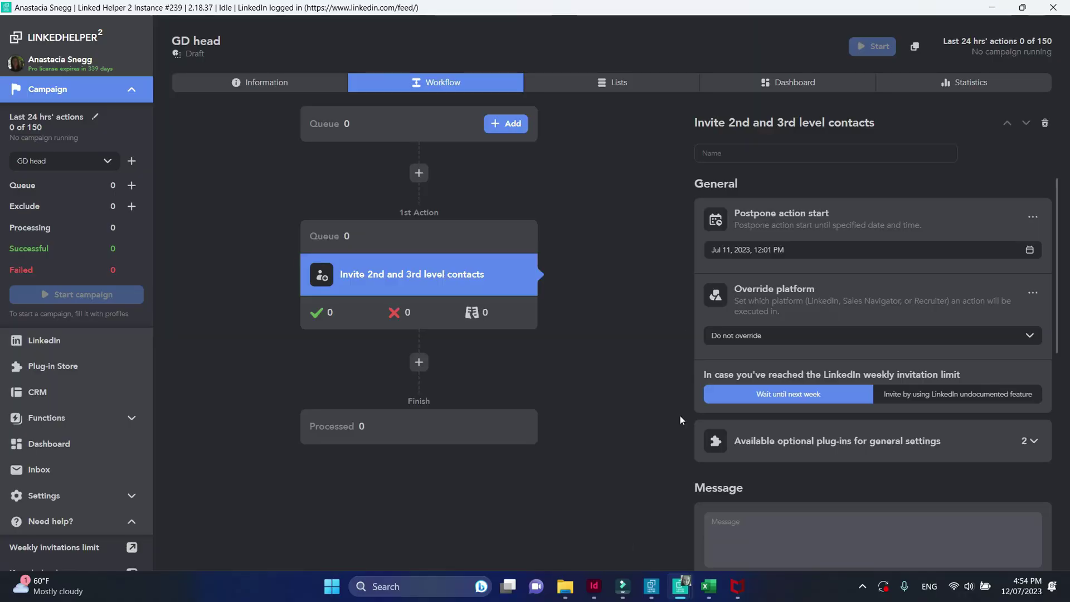
Upload the Store manager profile-URL file and import its 100 profiles into the GD head queue
click(513, 123)
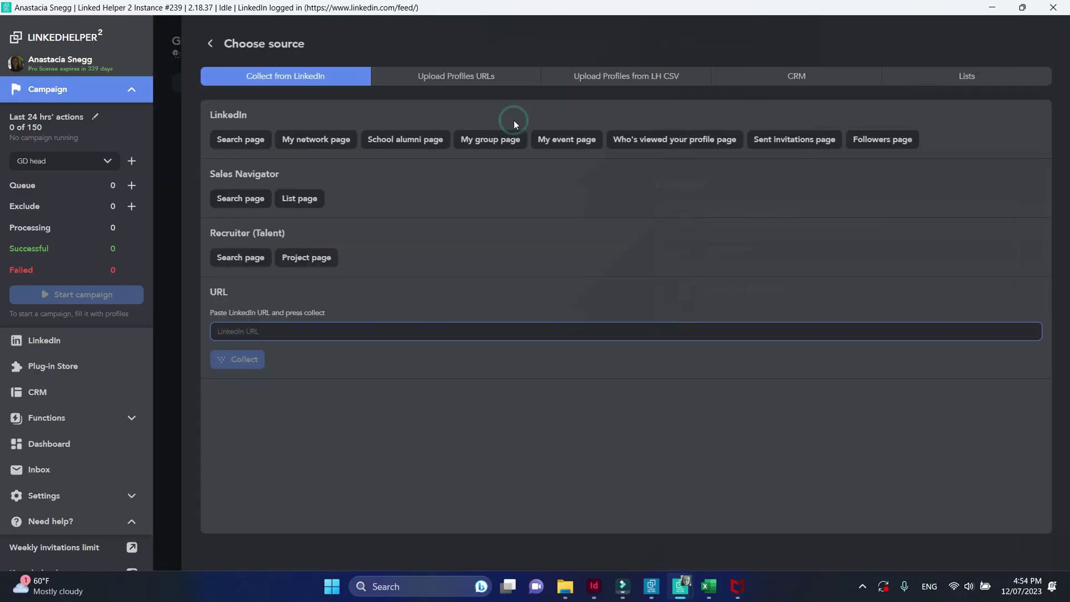
click(495, 76)
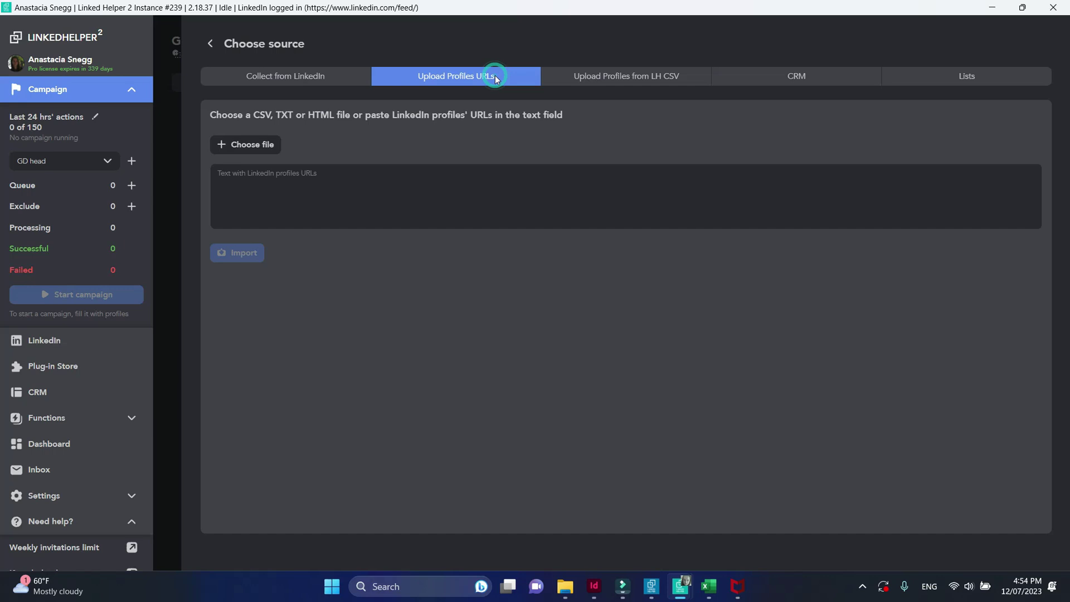
click(261, 146)
click(166, 155)
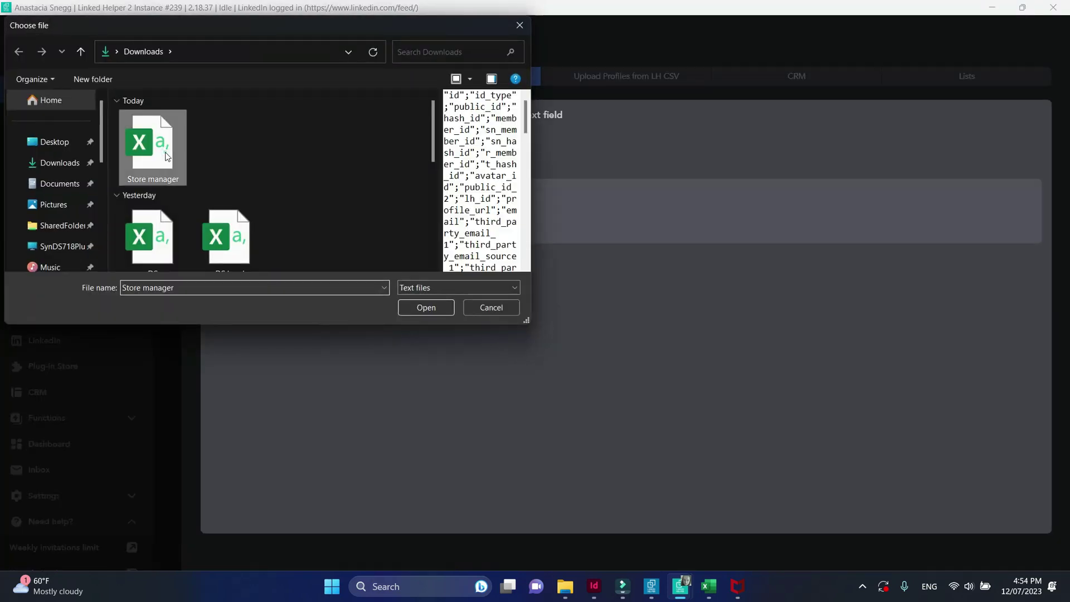
click(424, 310)
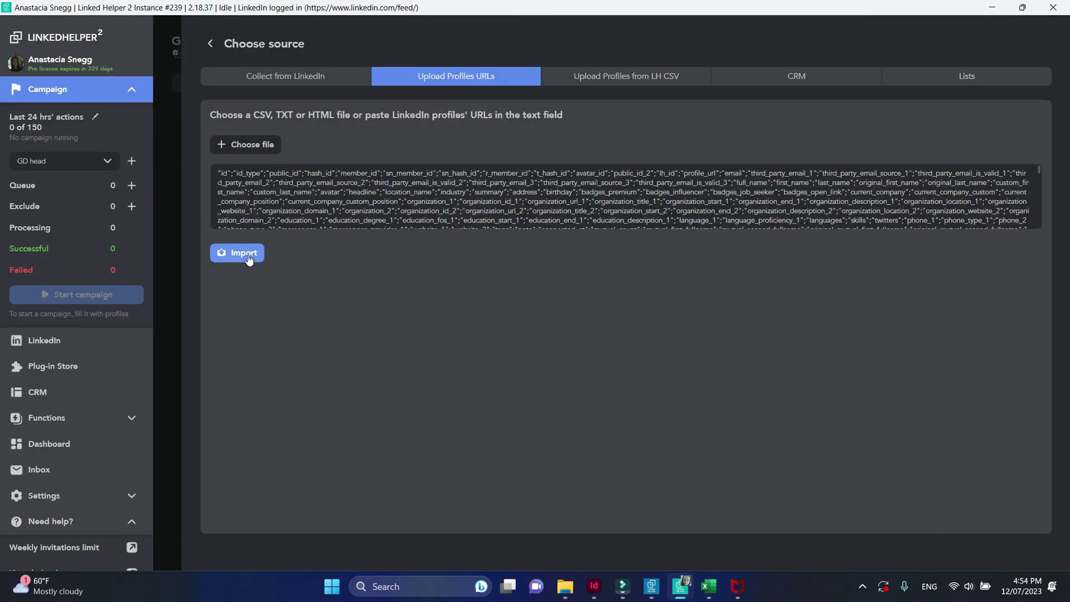
click(248, 255)
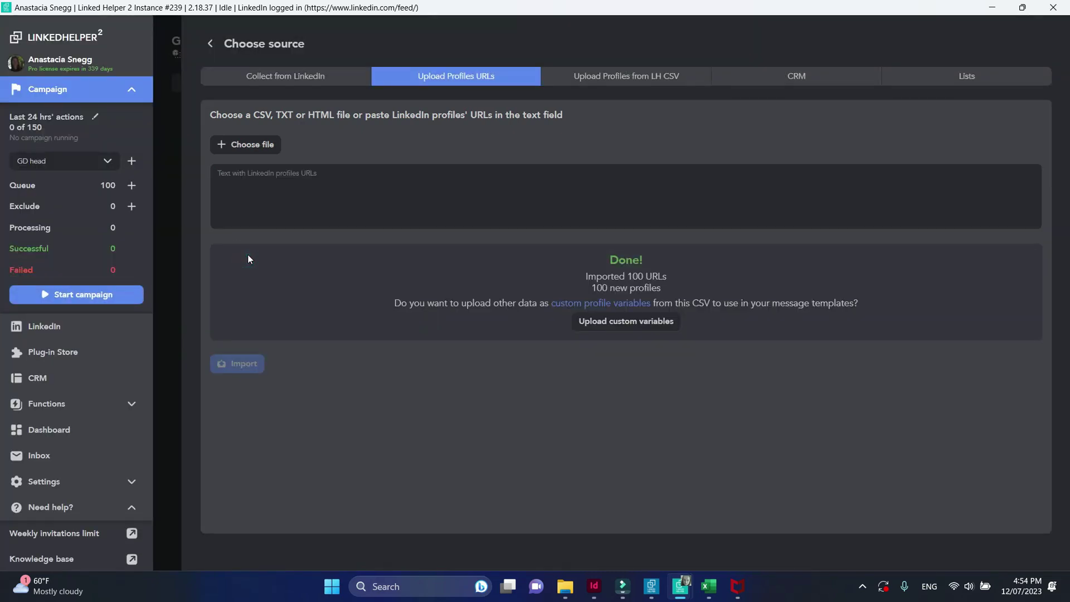
click(210, 44)
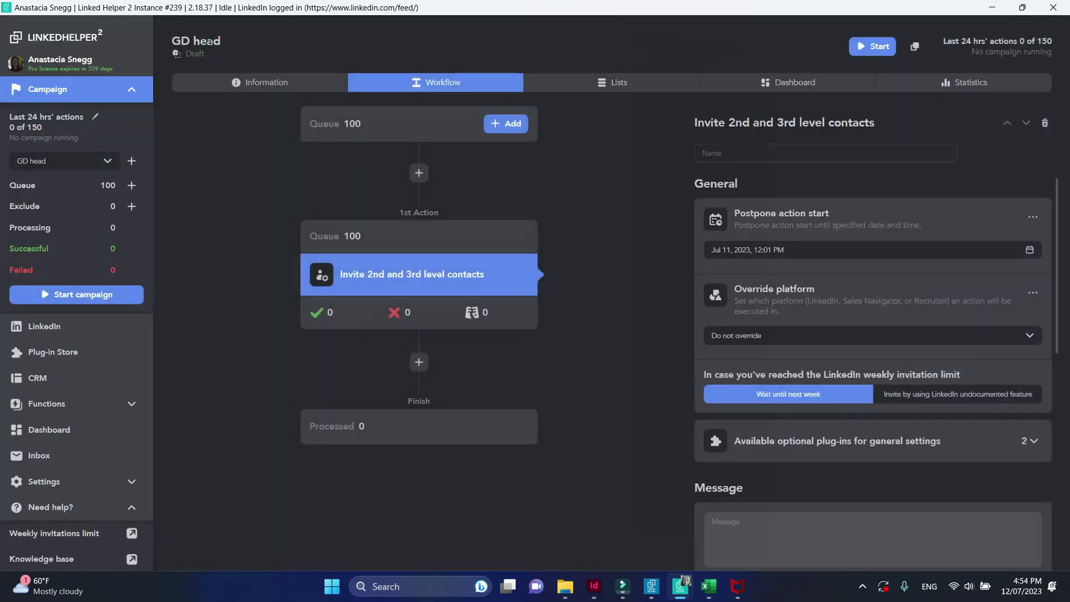
Scroll through the 100 profiles queued for the first invite action, then return to the workflow
click(323, 233)
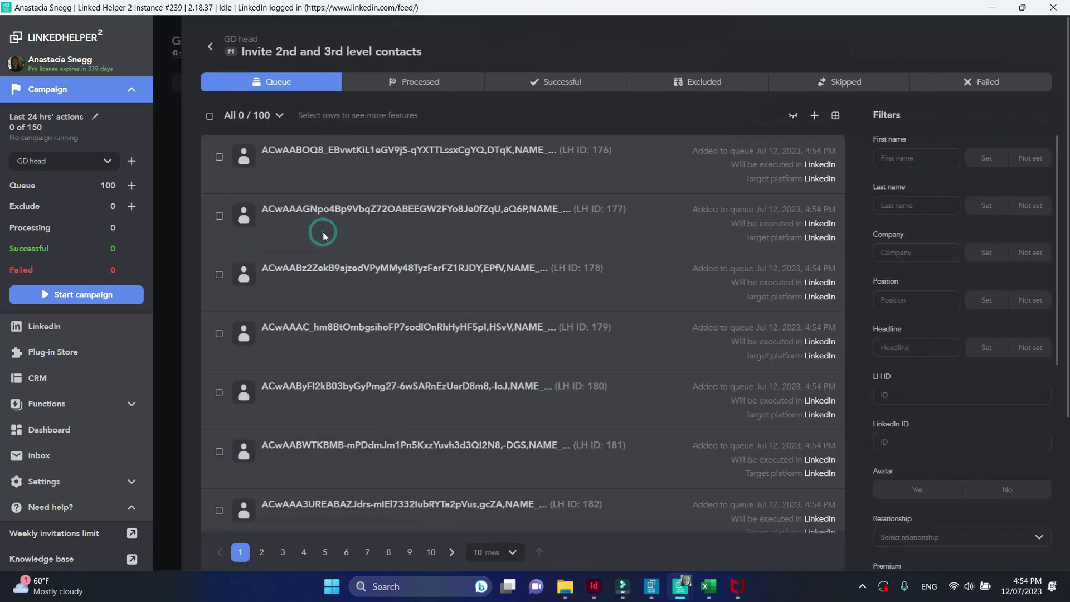
scroll(484, 398, down, 3)
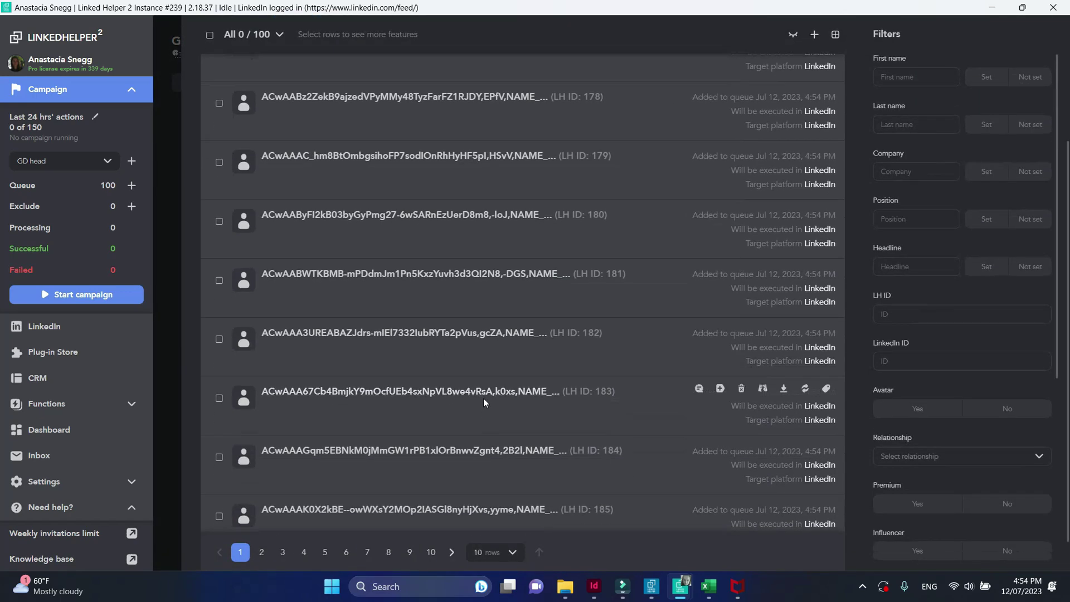
scroll(483, 398, down, 1)
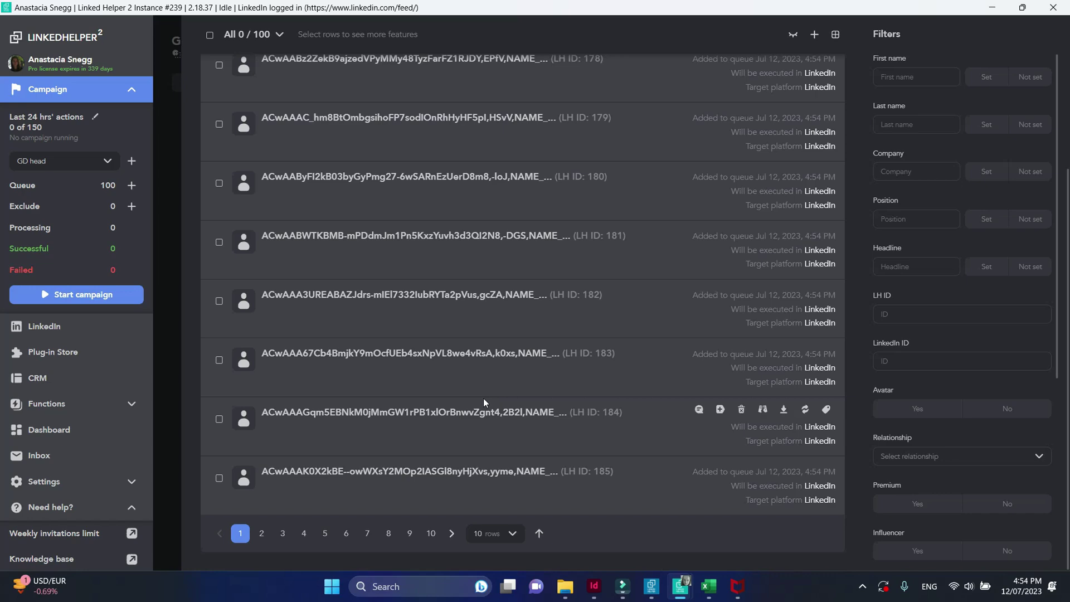
scroll(483, 398, up, 4)
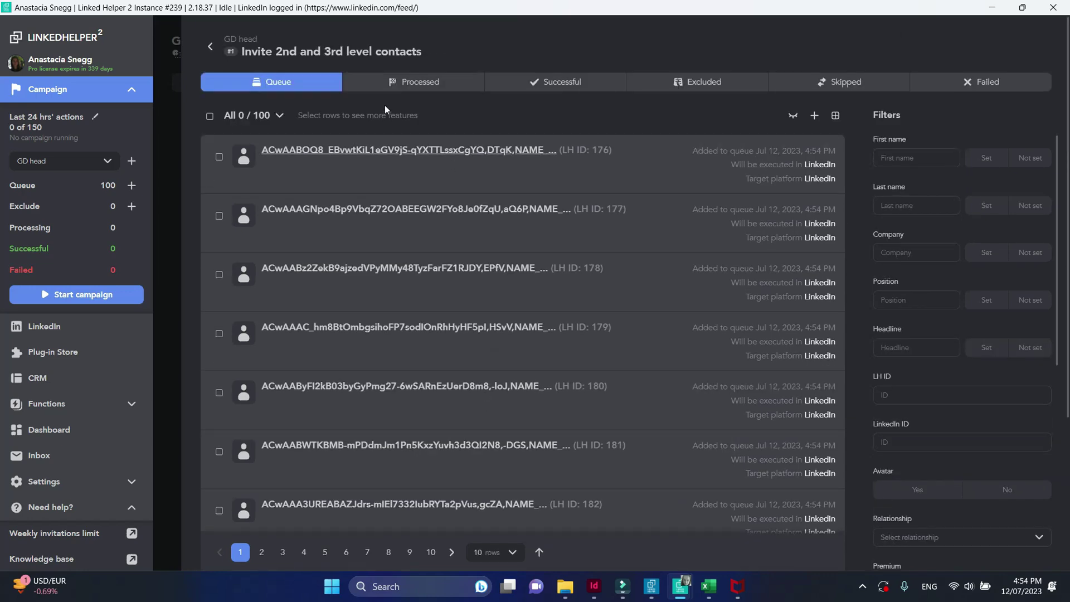
click(210, 46)
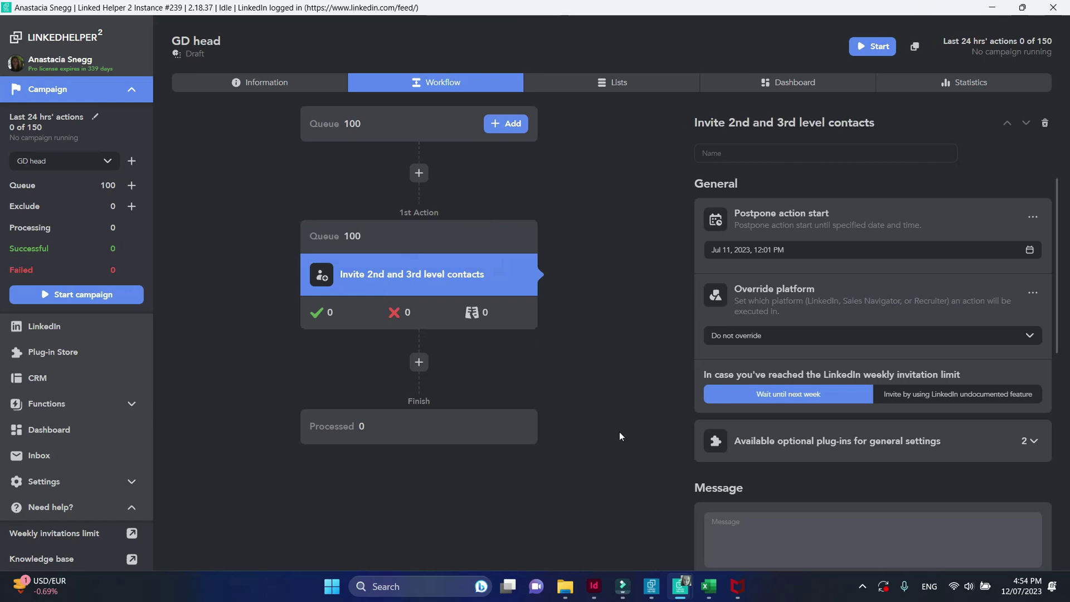
click(1025, 336)
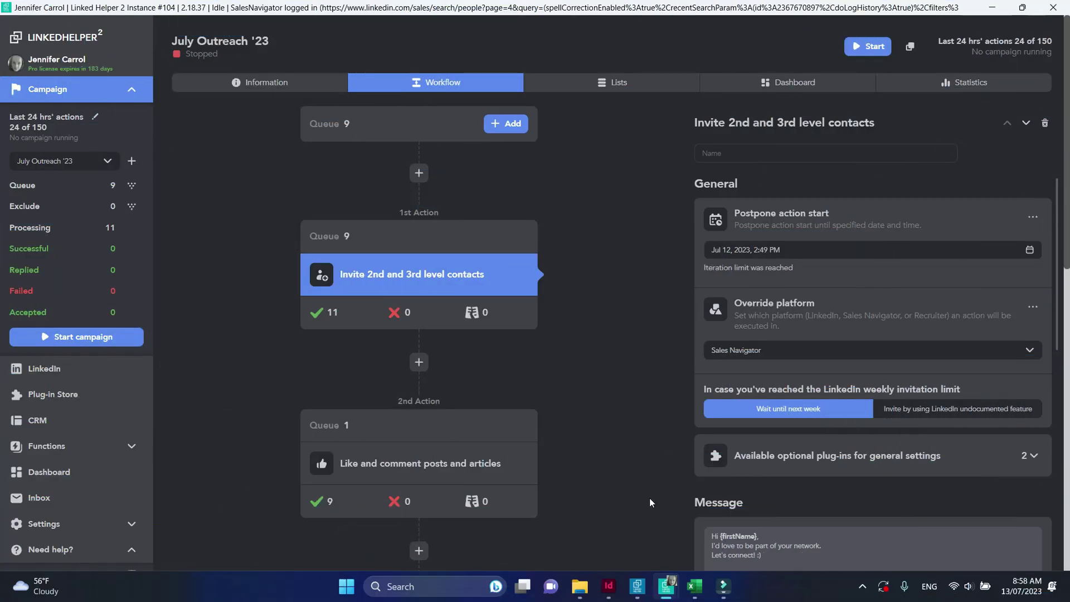
Set the July Outreach '23 invite action's Override platform to Do not override
click(1036, 350)
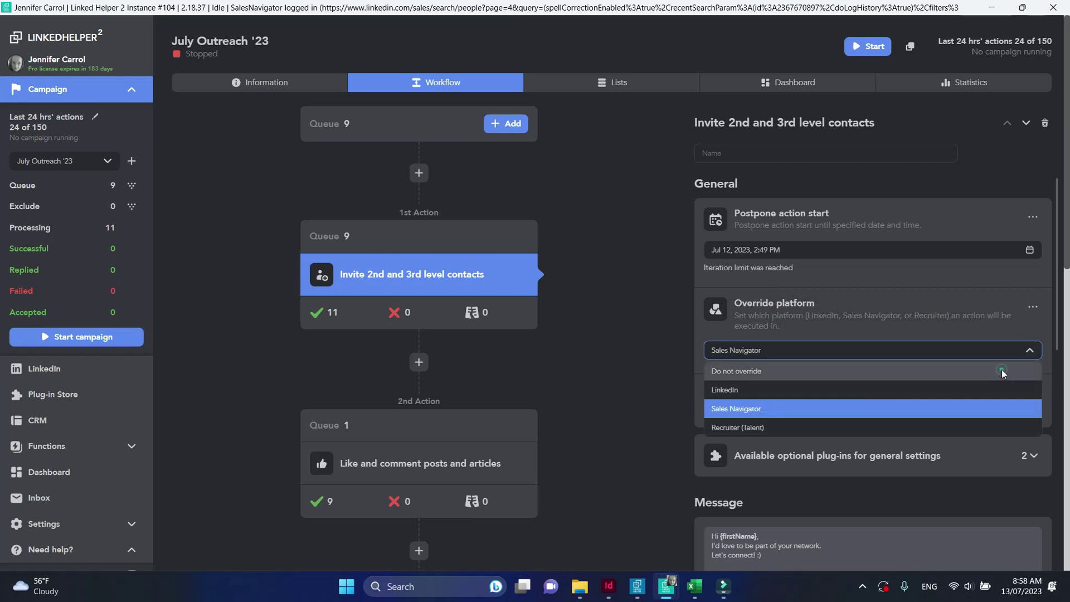
click(1002, 370)
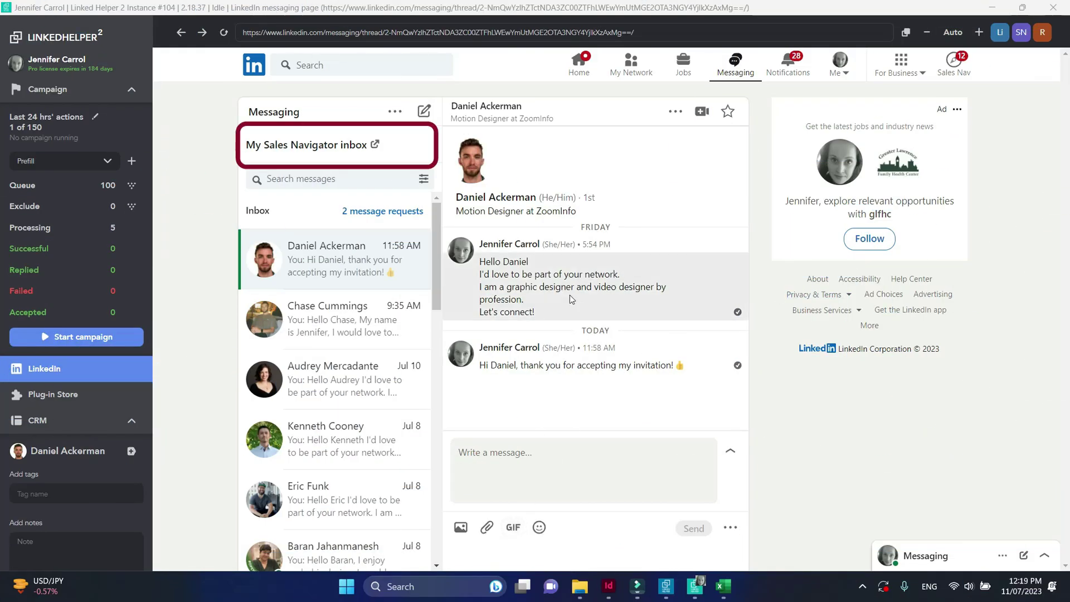
Scroll through the conversations in My Sales Navigator inbox, then go back to LinkedIn messaging
click(330, 151)
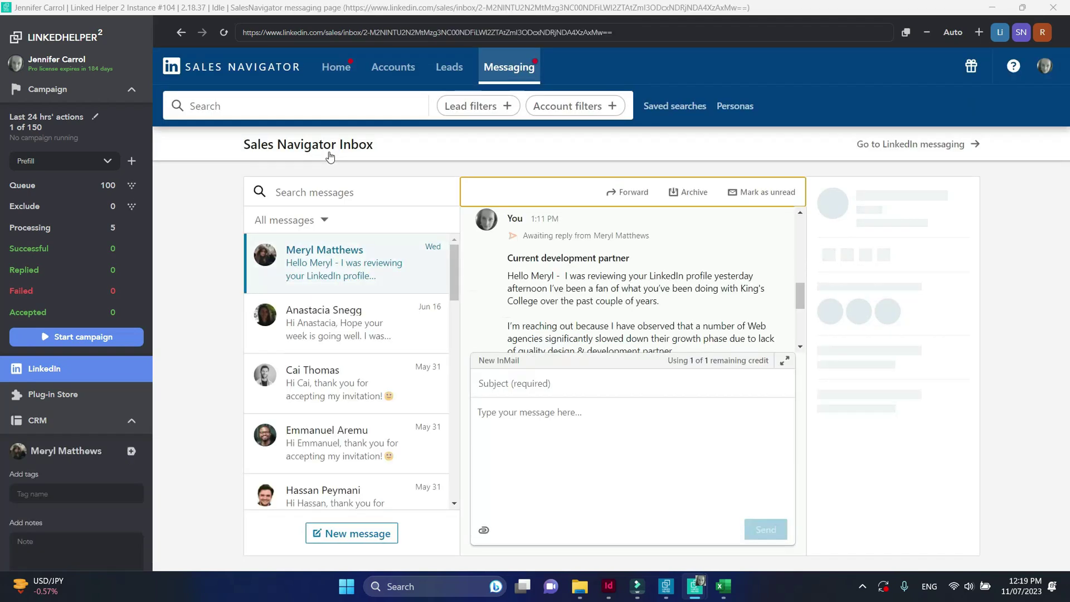
scroll(343, 334, down, 5)
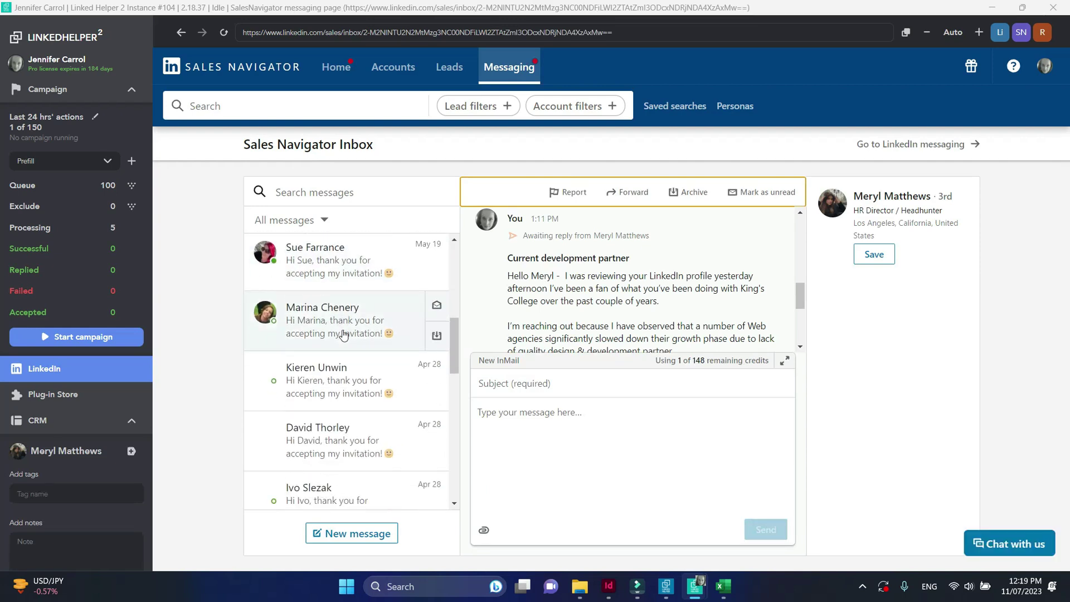
scroll(344, 335, down, 3)
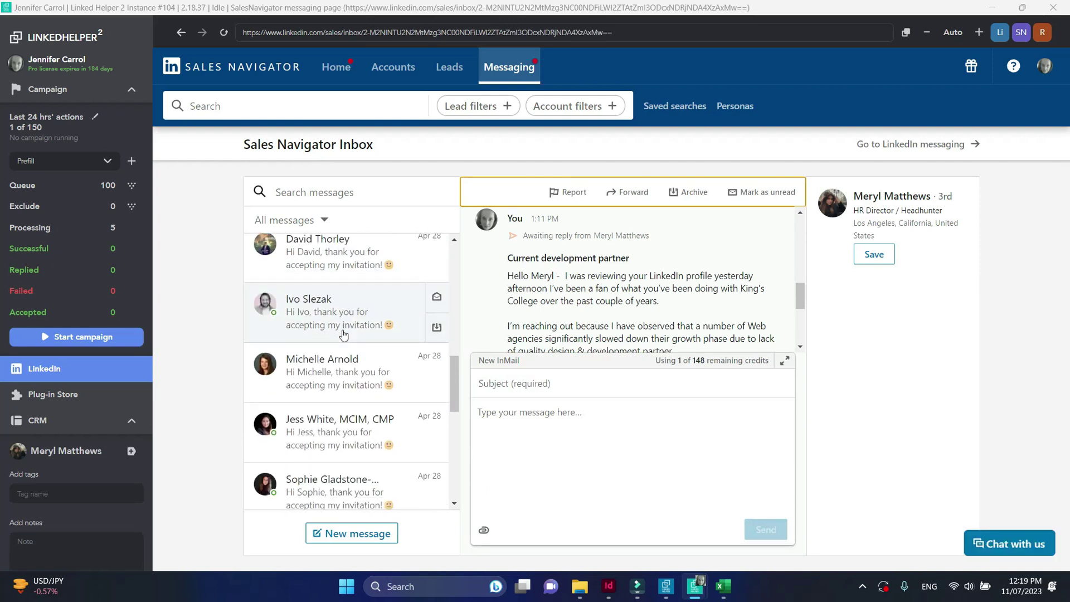
click(186, 35)
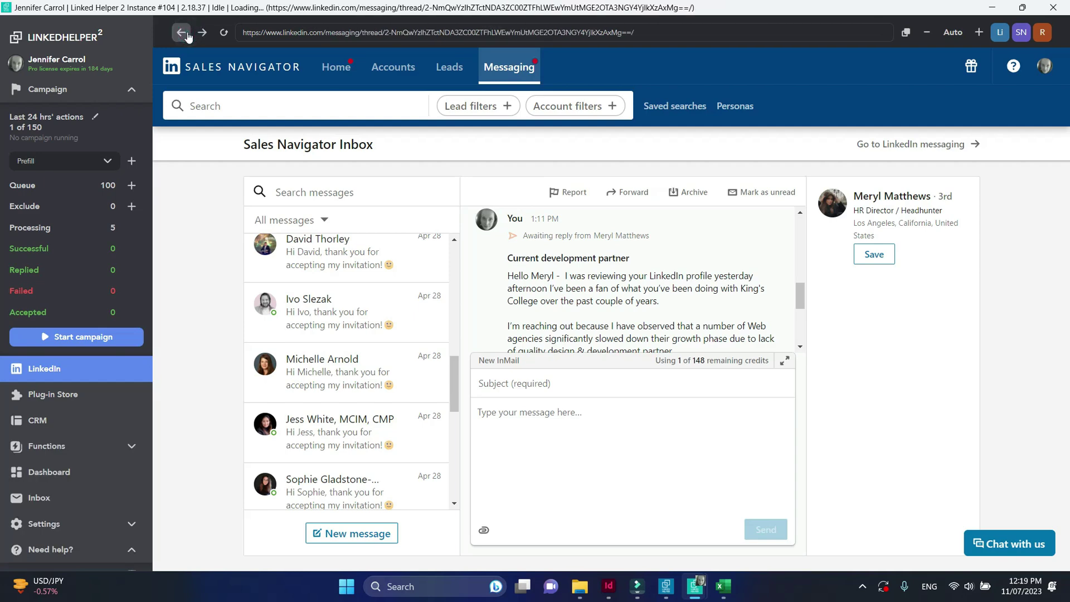